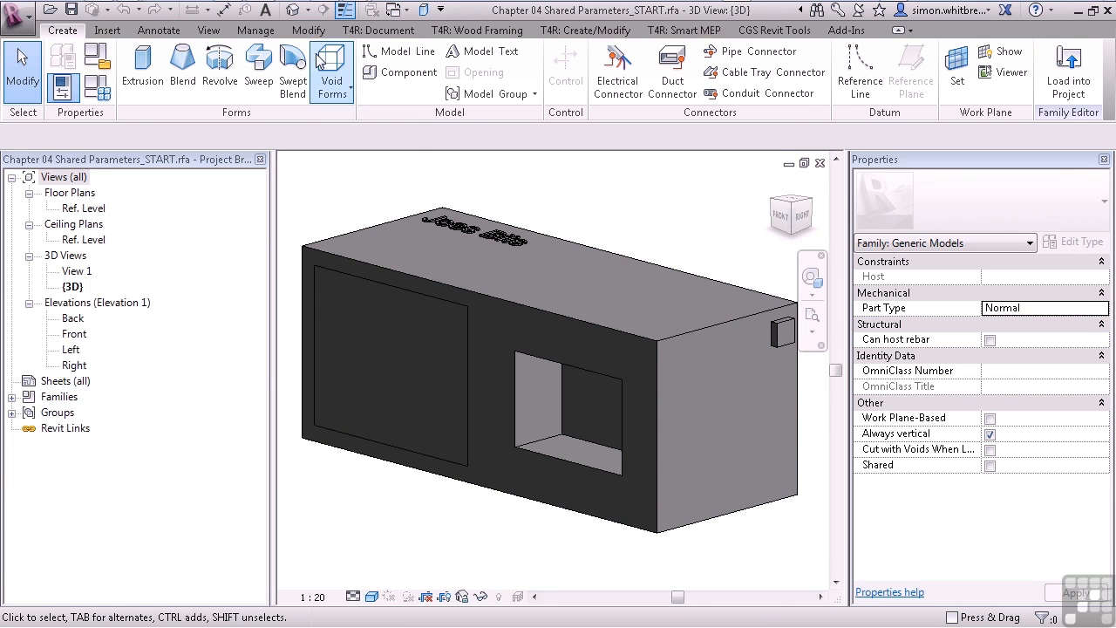
# Load ANZRS_C7_SharedParameterList_MEP_v3_120116.txt from Revit Families\Chapters\Documentation\ANZRS V3 as the shared parameter file.
pyautogui.click(256, 30)
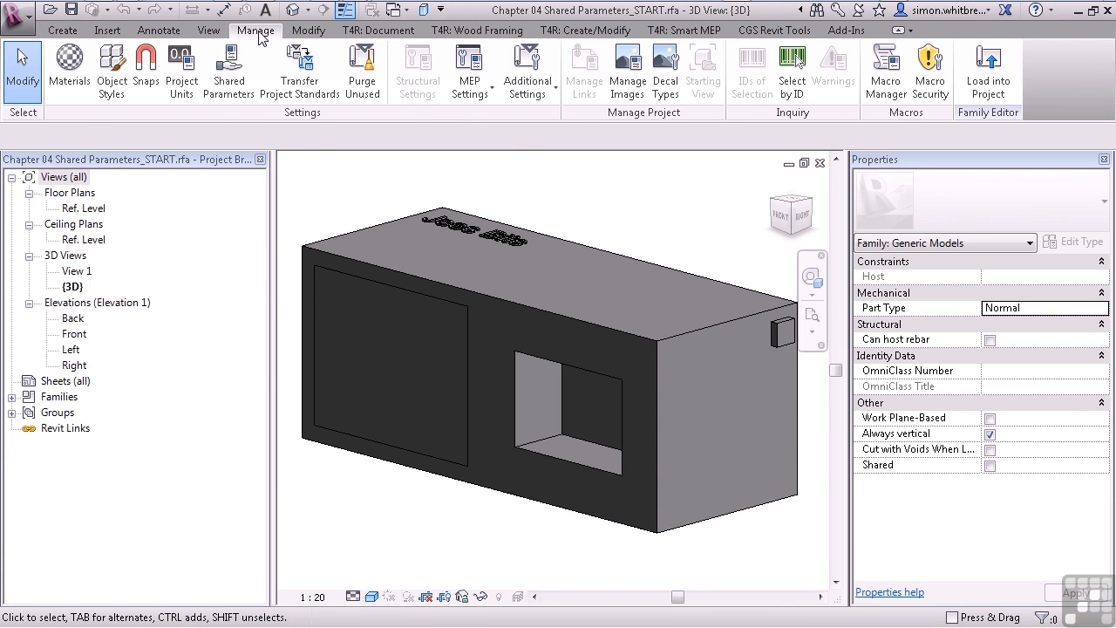
pyautogui.click(229, 84)
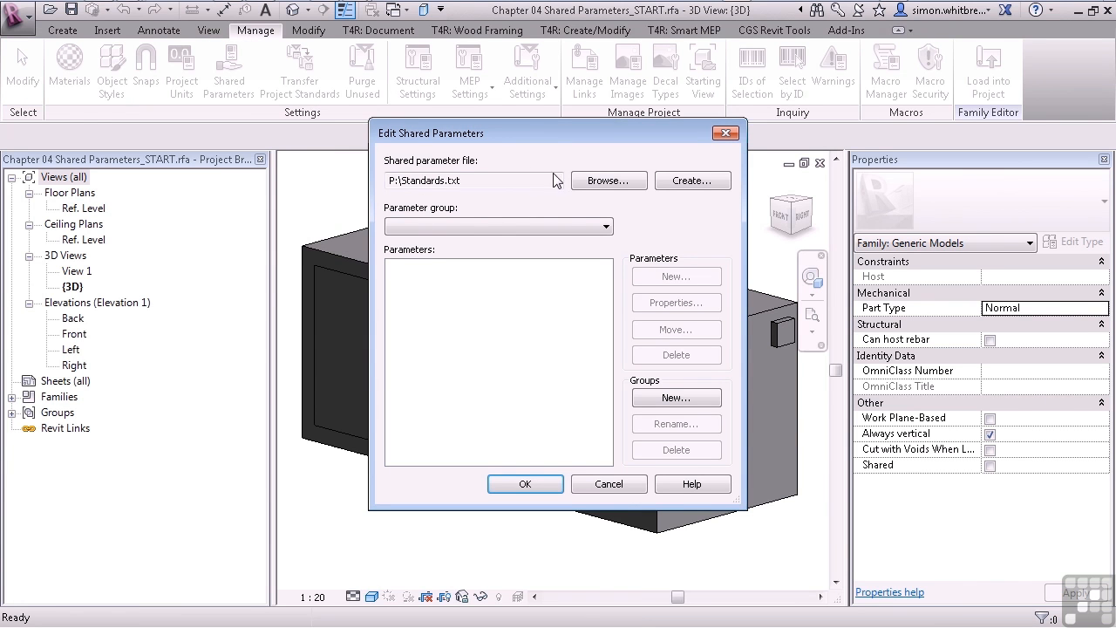
pyautogui.click(589, 180)
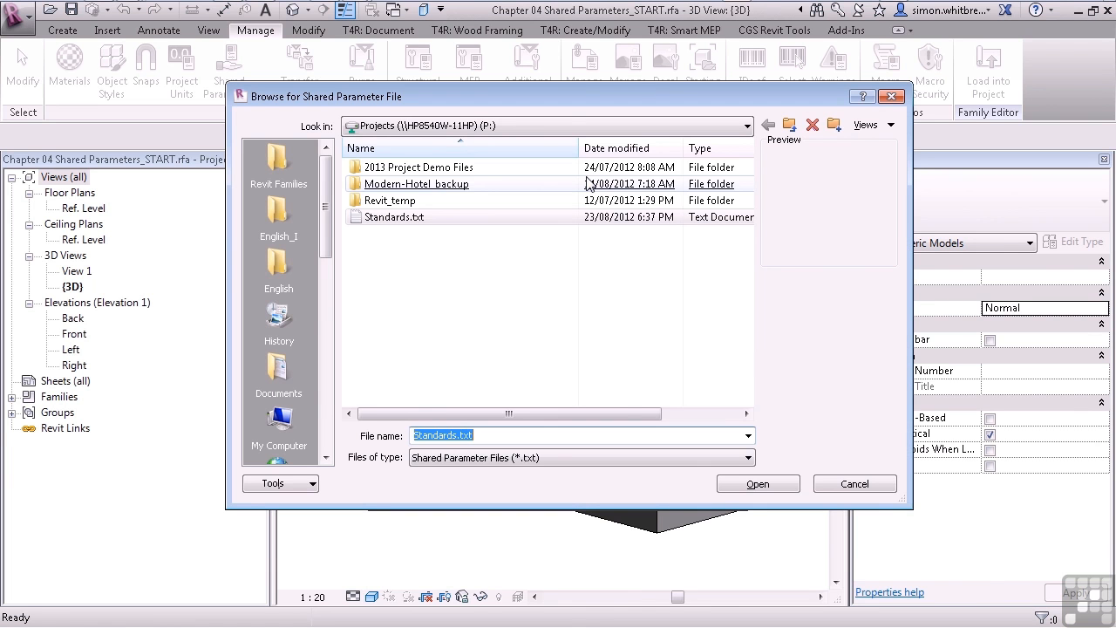
pyautogui.click(304, 167)
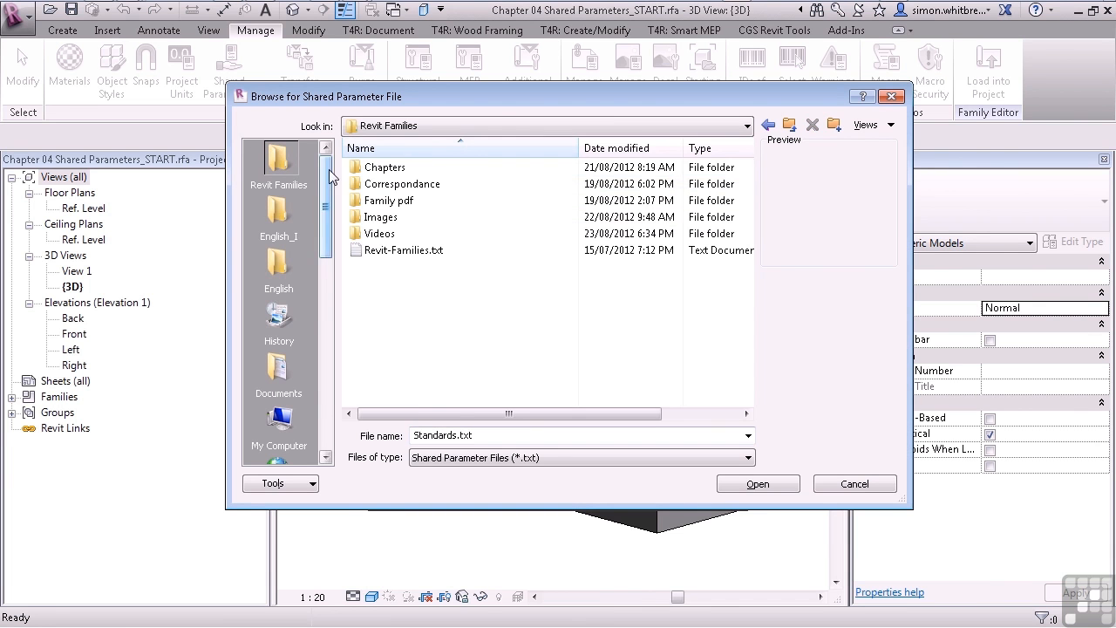
pyautogui.doubleClick(375, 167)
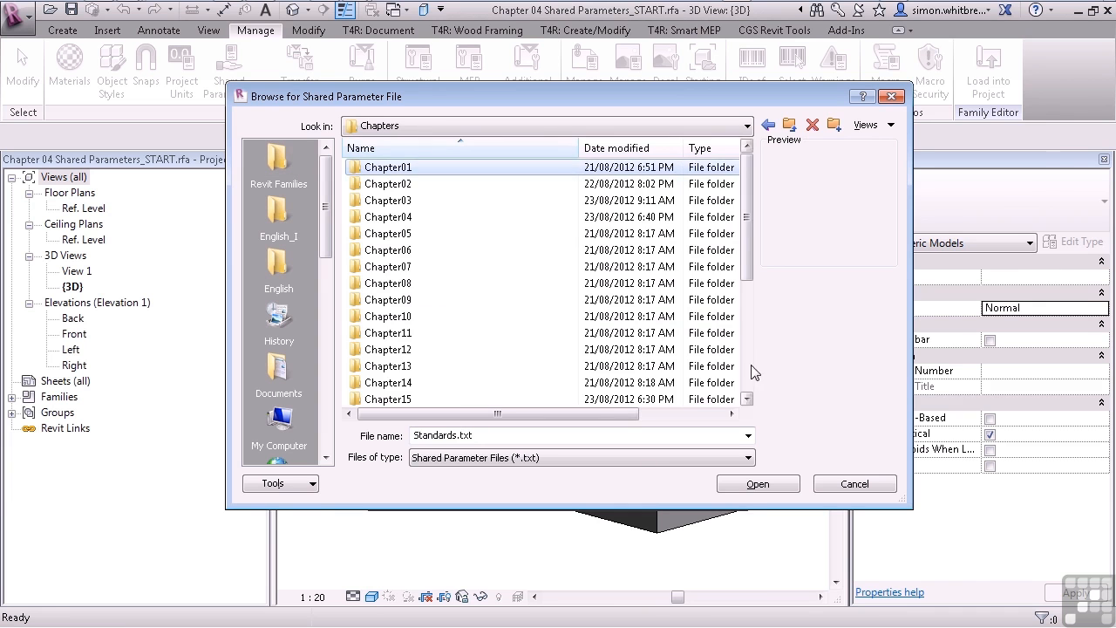
pyautogui.scroll(-4, 747, 375)
pyautogui.click(370, 386)
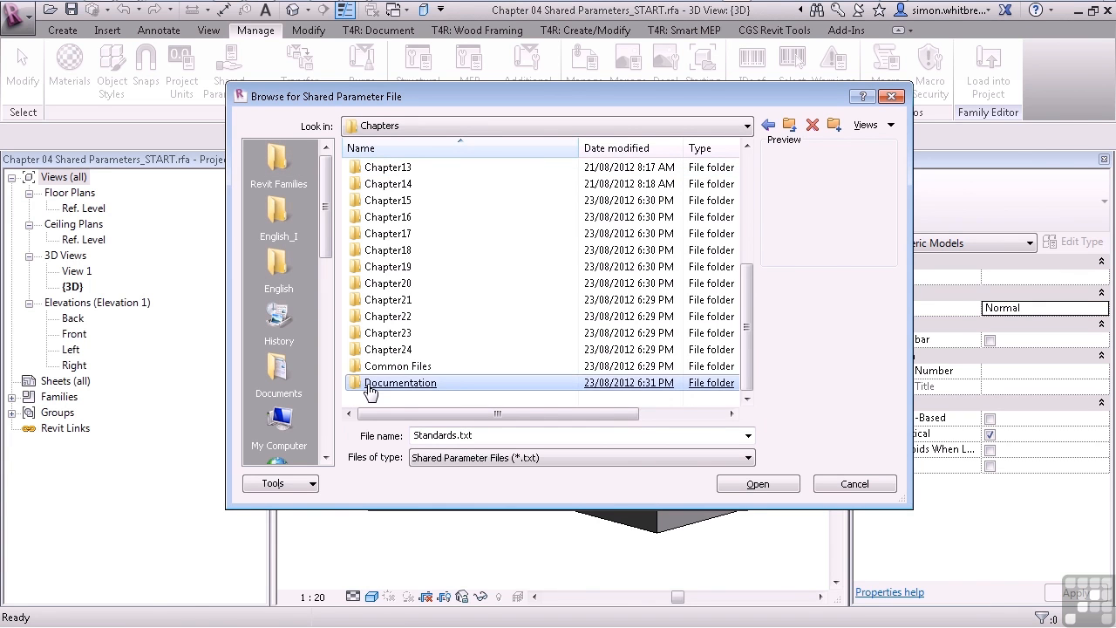
pyautogui.doubleClick(369, 386)
pyautogui.click(386, 170)
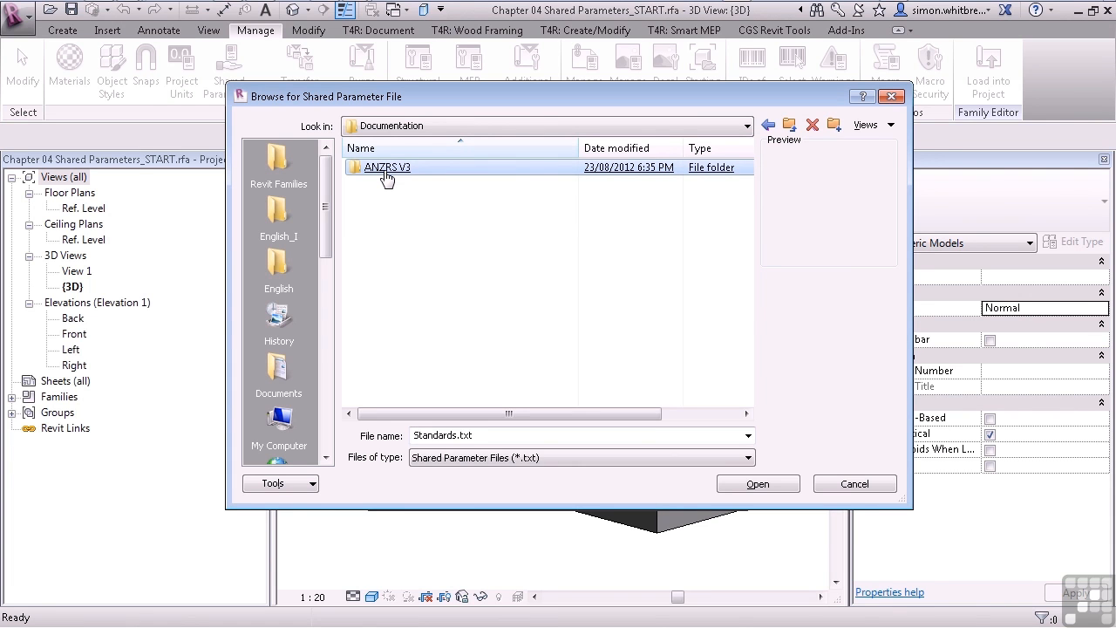
pyautogui.doubleClick(387, 175)
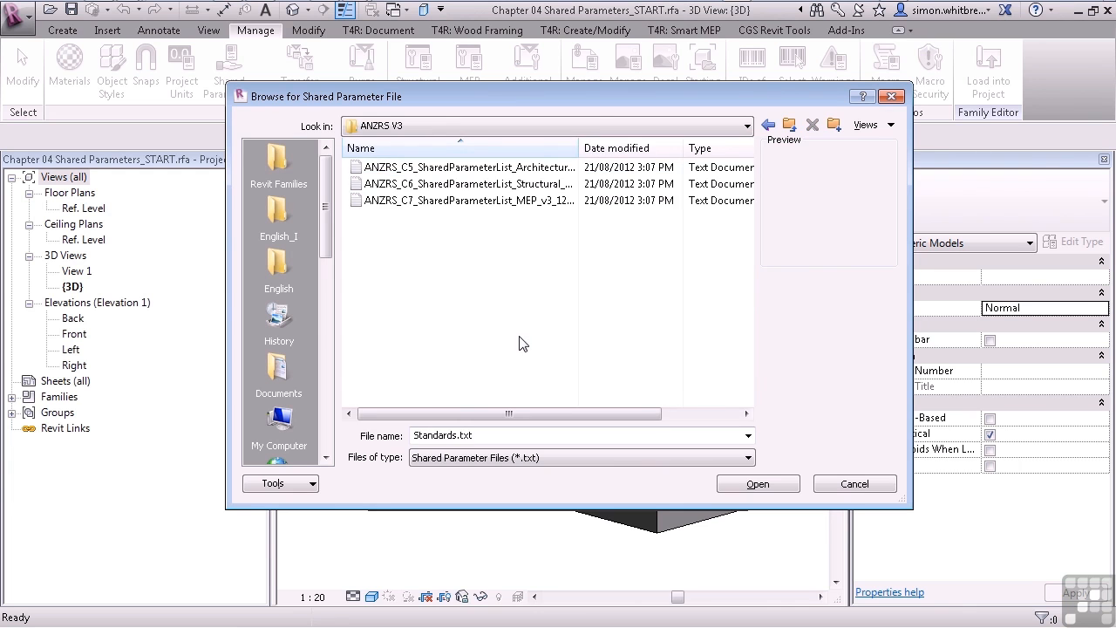
pyautogui.click(454, 202)
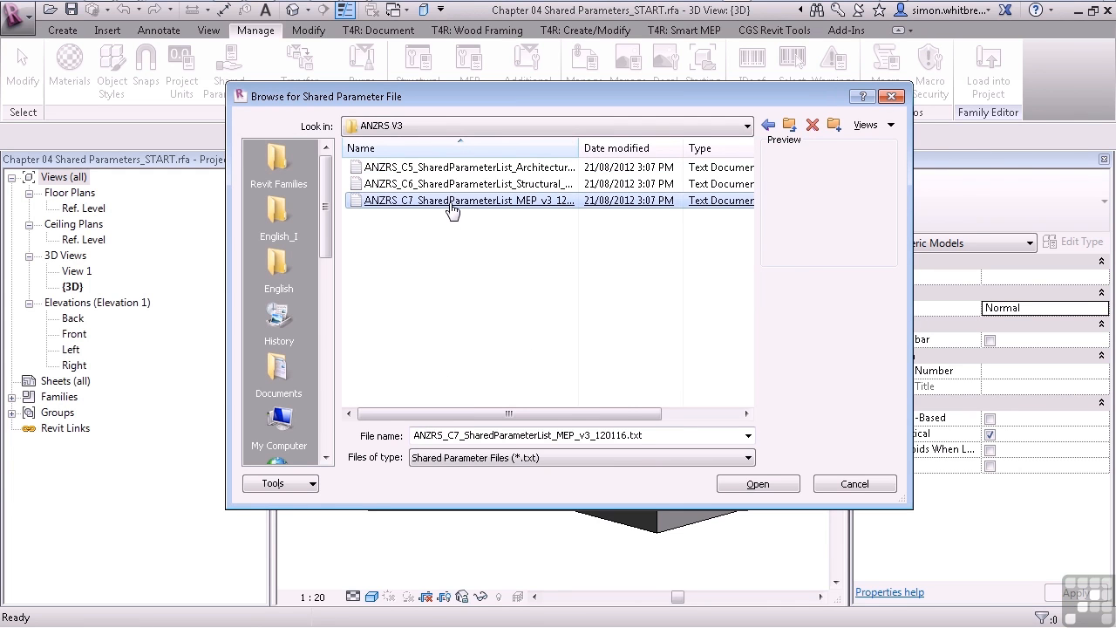
pyautogui.doubleClick(451, 203)
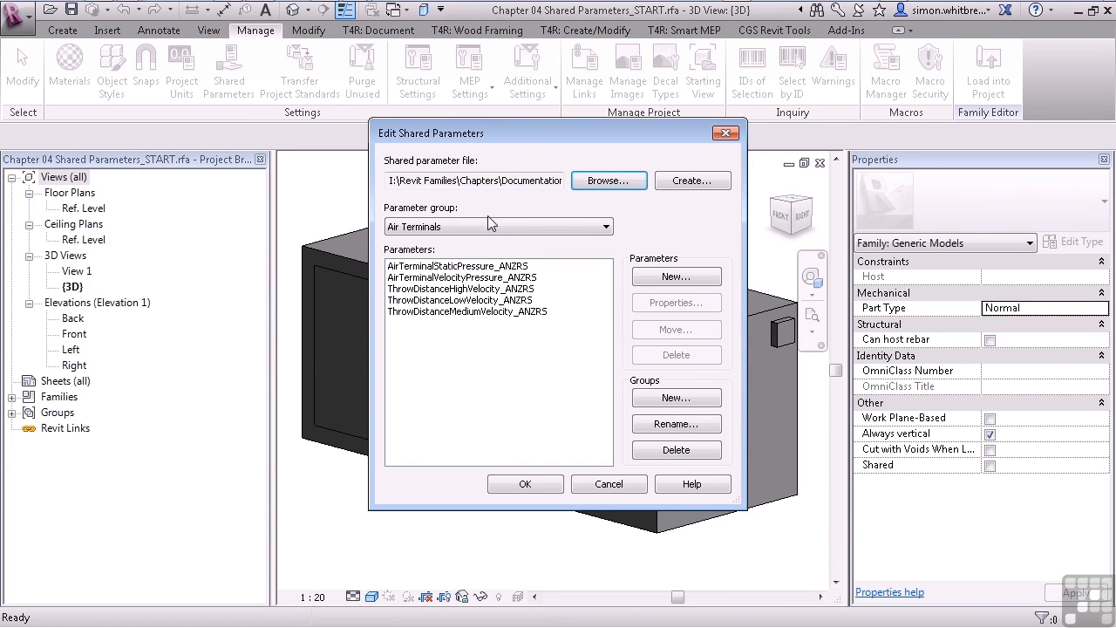
# Switch the parameter group to Mechanical Equipment and look through its shared parameters.
pyautogui.click(492, 225)
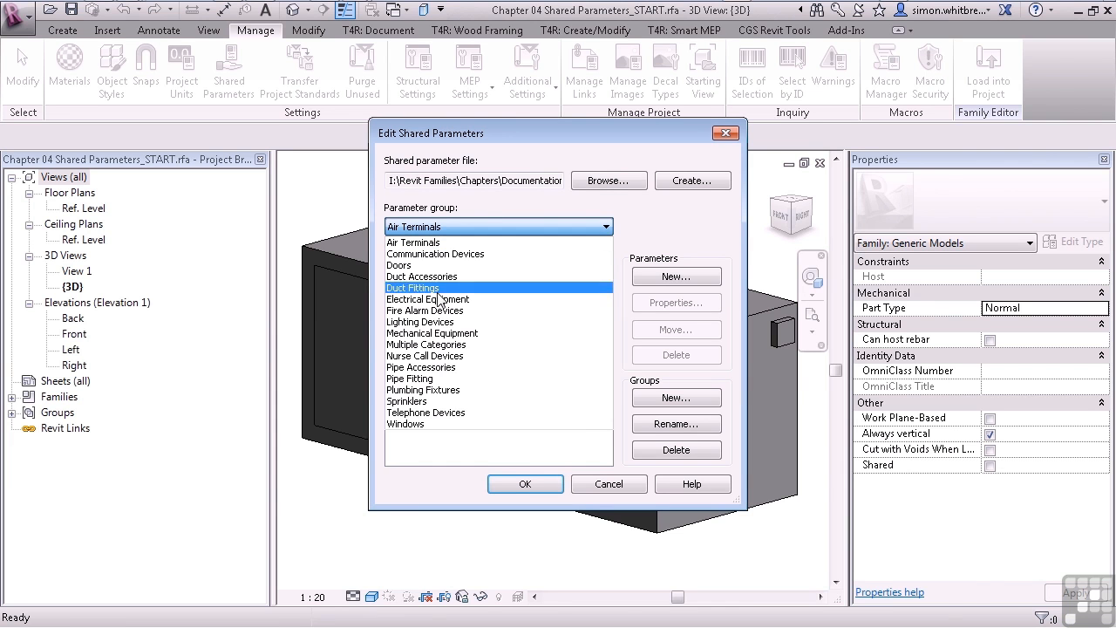
pyautogui.click(436, 333)
pyautogui.moveTo(607, 310); pyautogui.dragTo(605, 423)
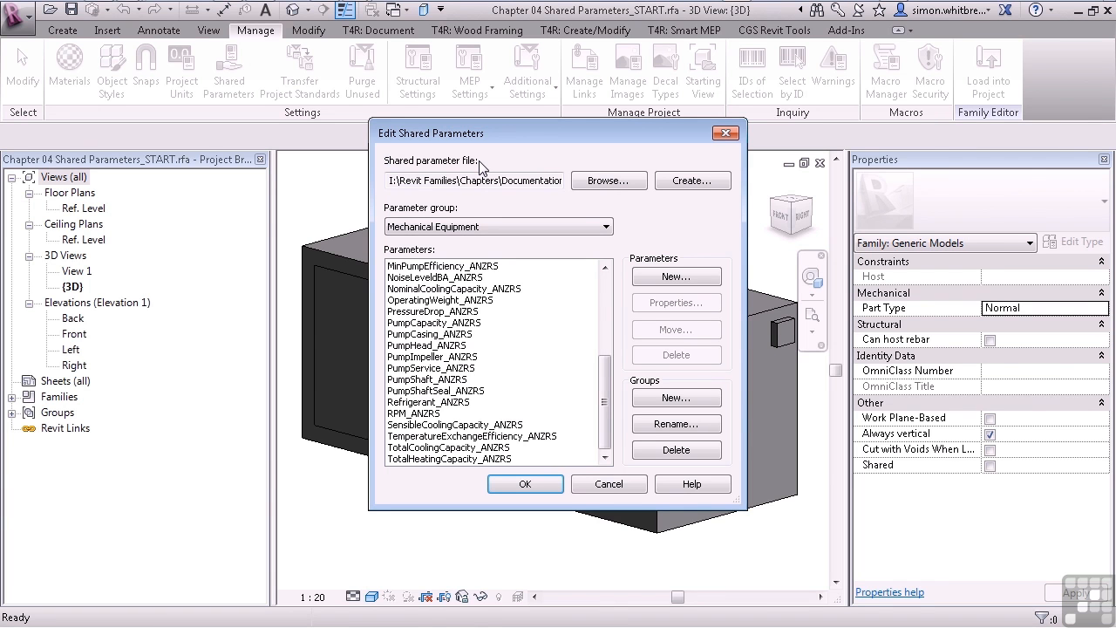
# Load ANZRS_C5_SharedParameterList_Architectural_v3_120116.txt as the shared parameter file and look through its parameter groups.
pyautogui.click(602, 181)
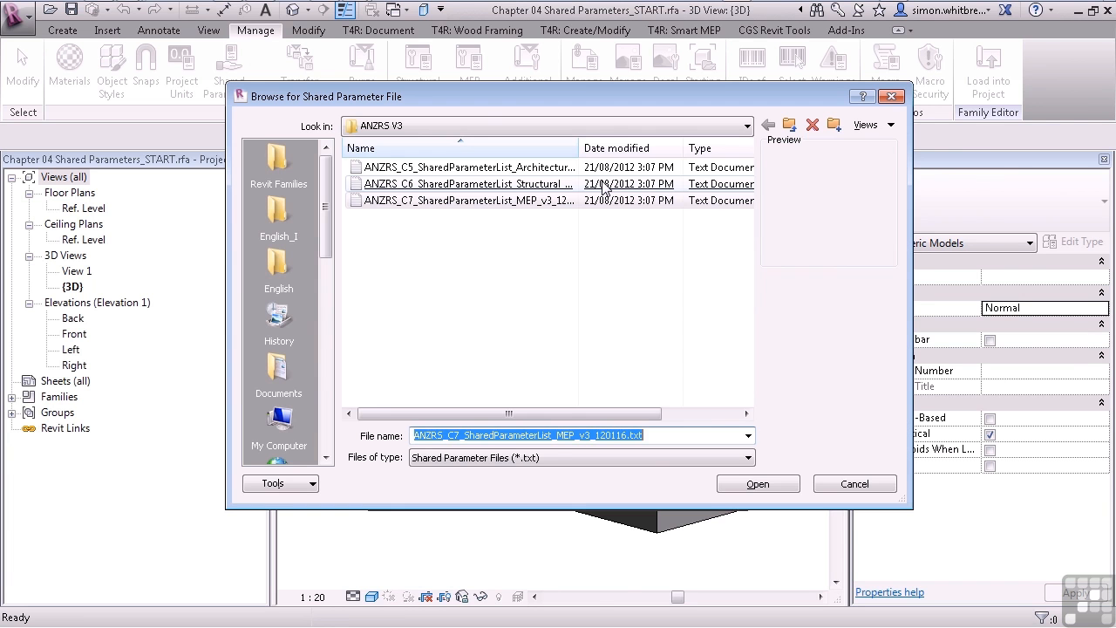
pyautogui.click(513, 168)
pyautogui.doubleClick(513, 168)
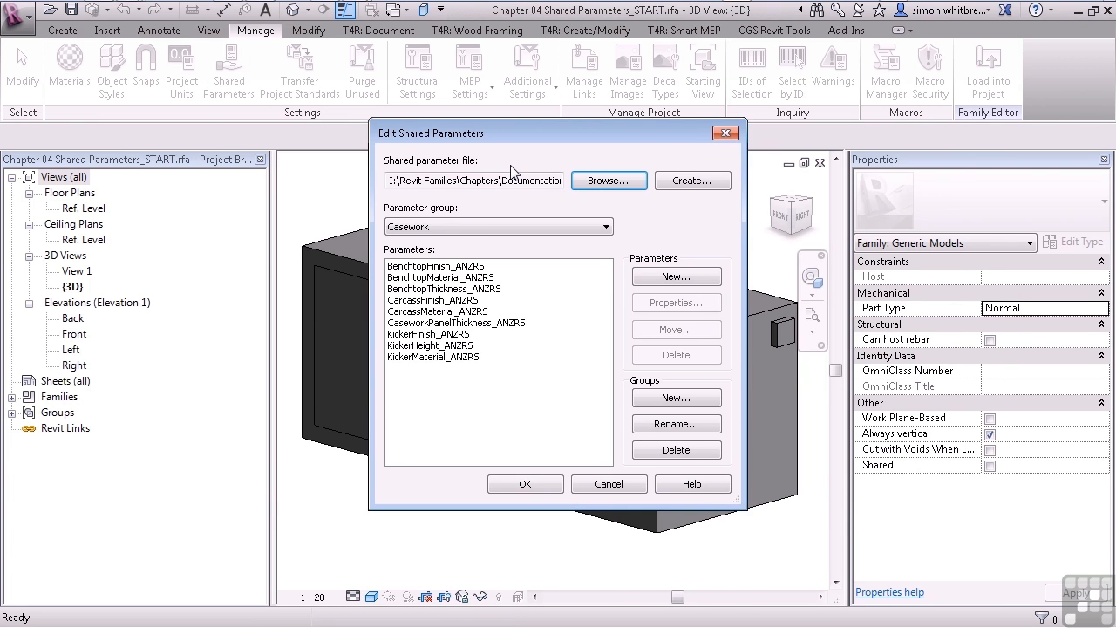
pyautogui.click(525, 225)
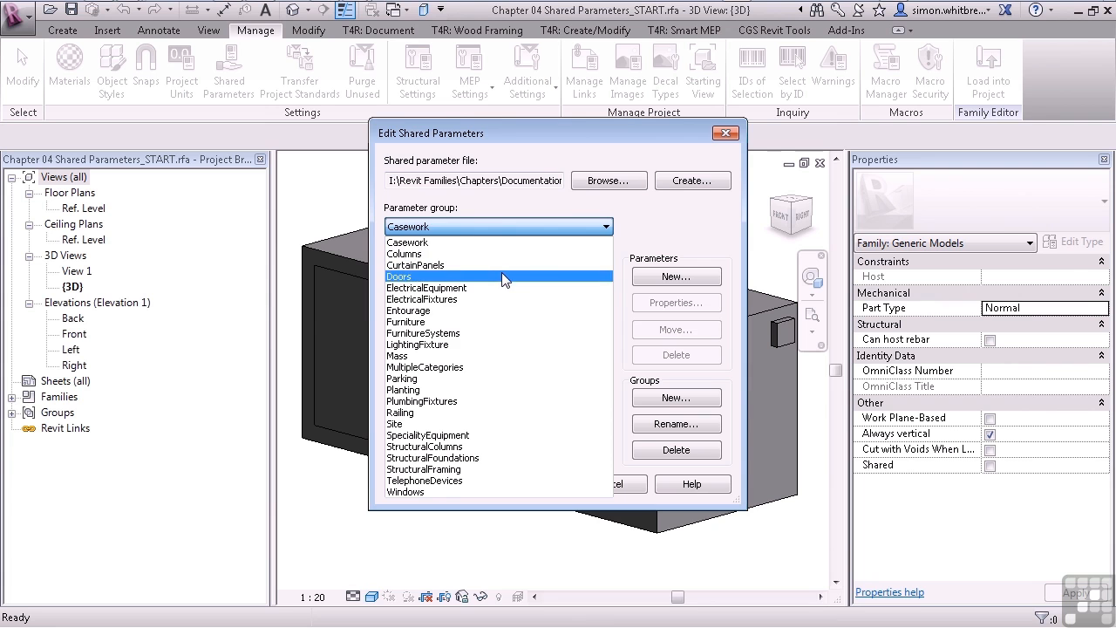
pyautogui.click(502, 228)
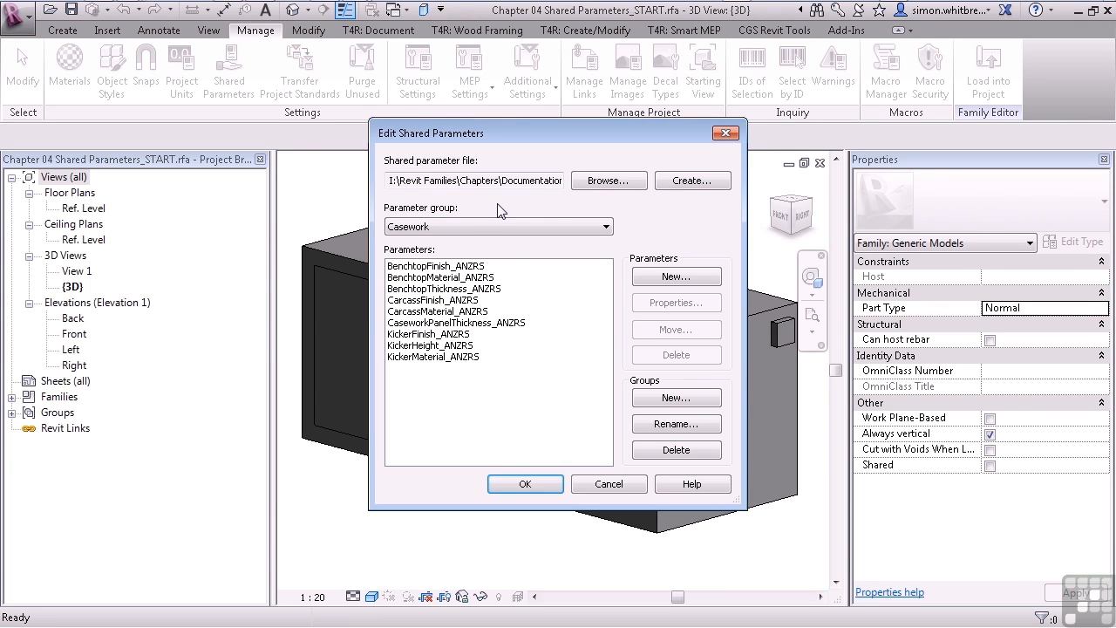
# Open ANZRS_C7_SharedParameterList_MEP_v3_120116.txt in Notepad from the shared parameter file browser and maximize its window.
pyautogui.click(605, 181)
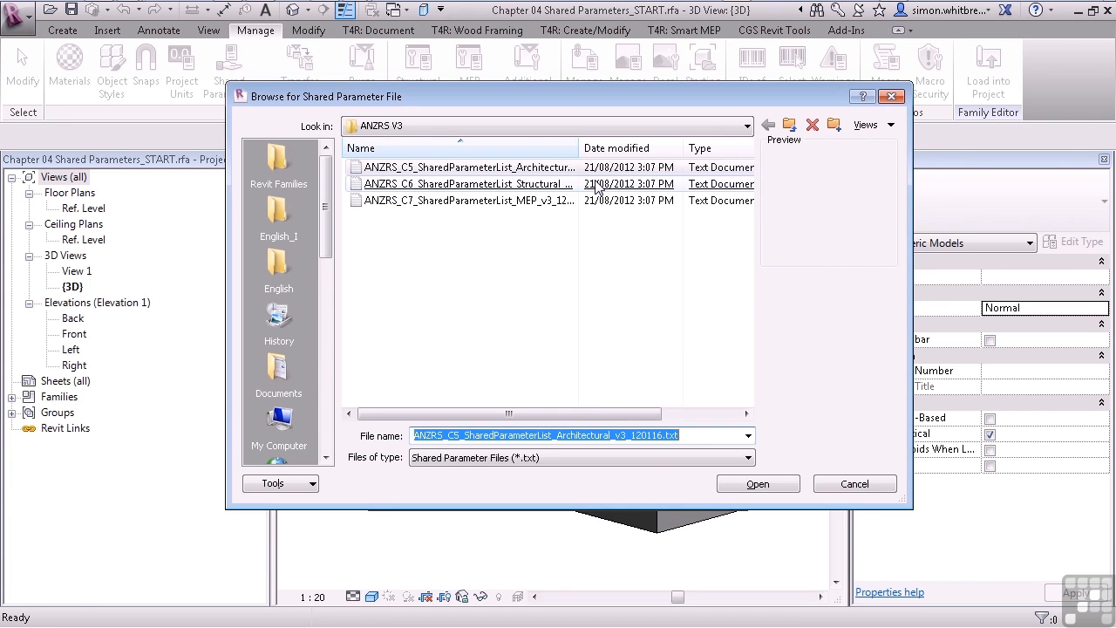
pyautogui.moveTo(578, 148); pyautogui.dragTo(645, 147)
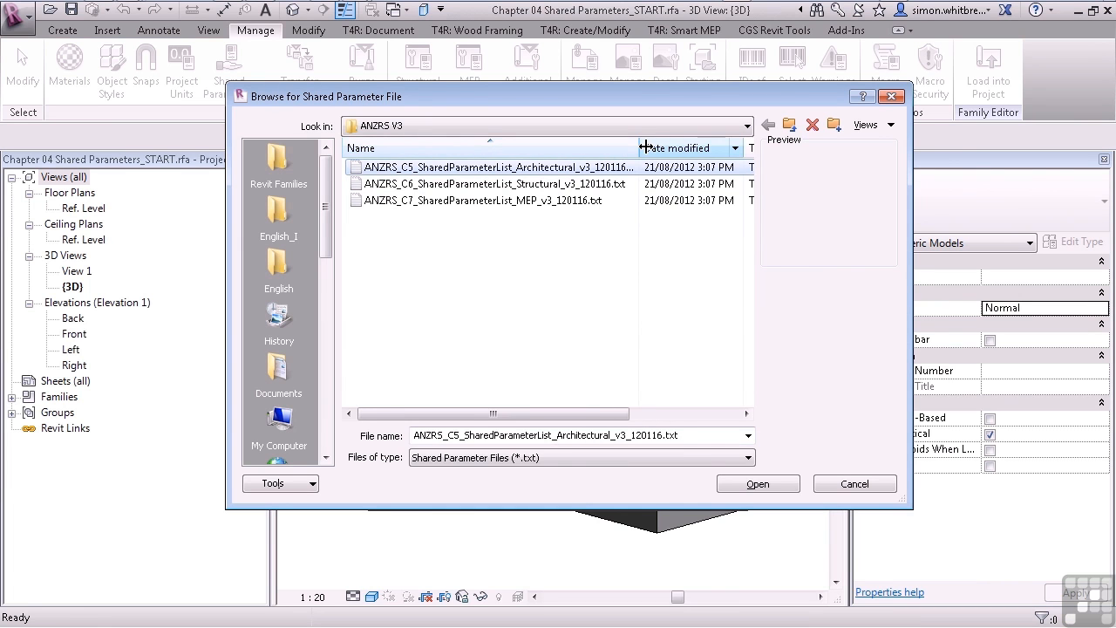
pyautogui.click(650, 147)
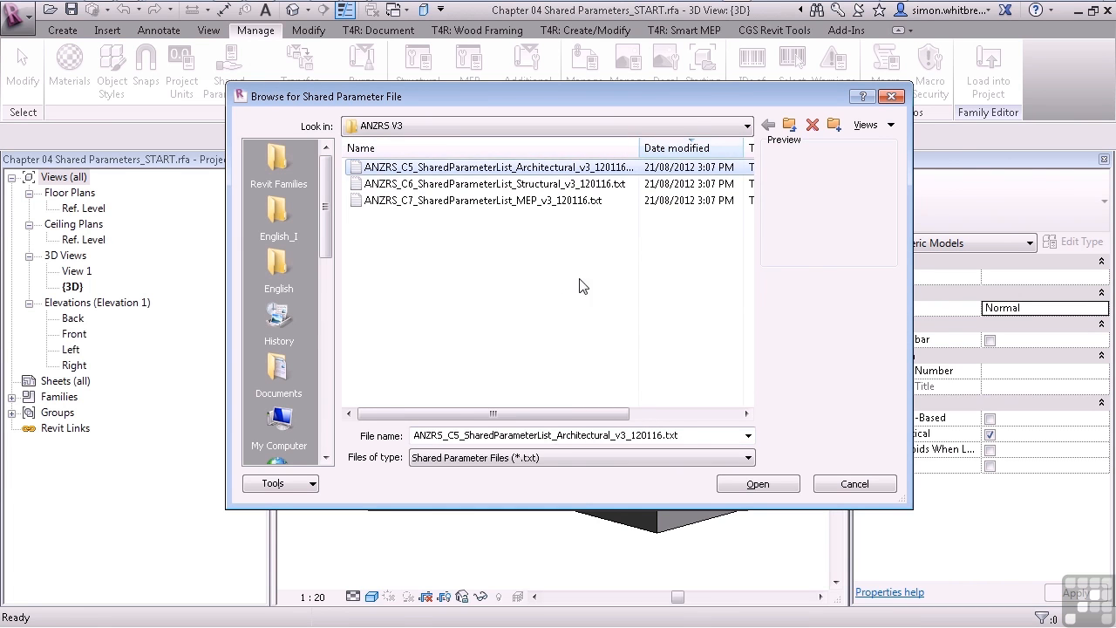
pyautogui.click(592, 202)
pyautogui.rightClick(456, 209)
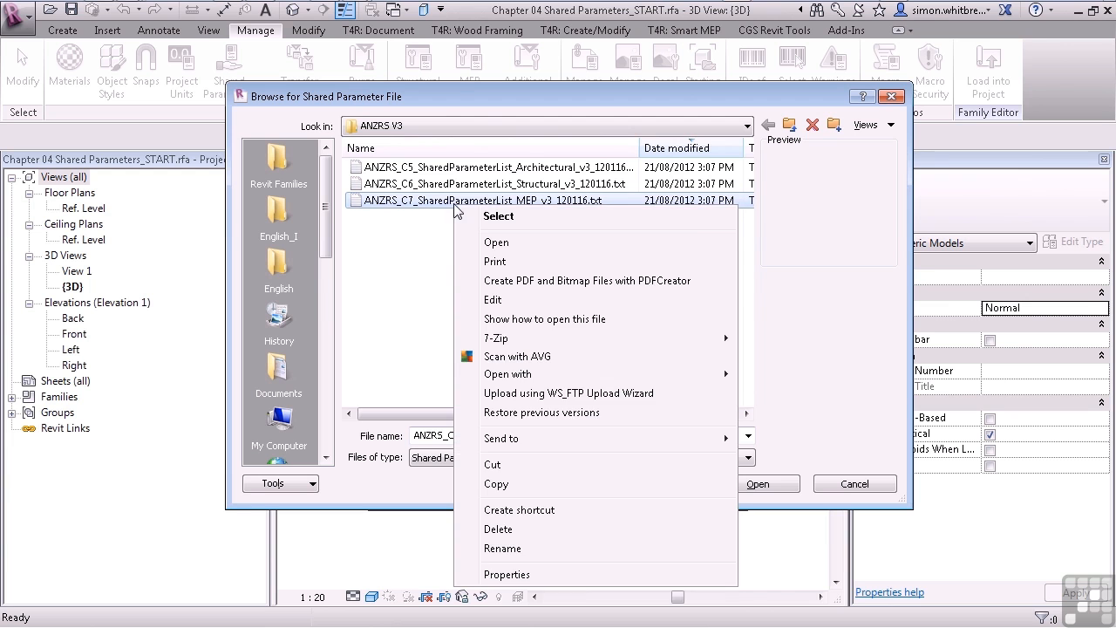
pyautogui.click(495, 242)
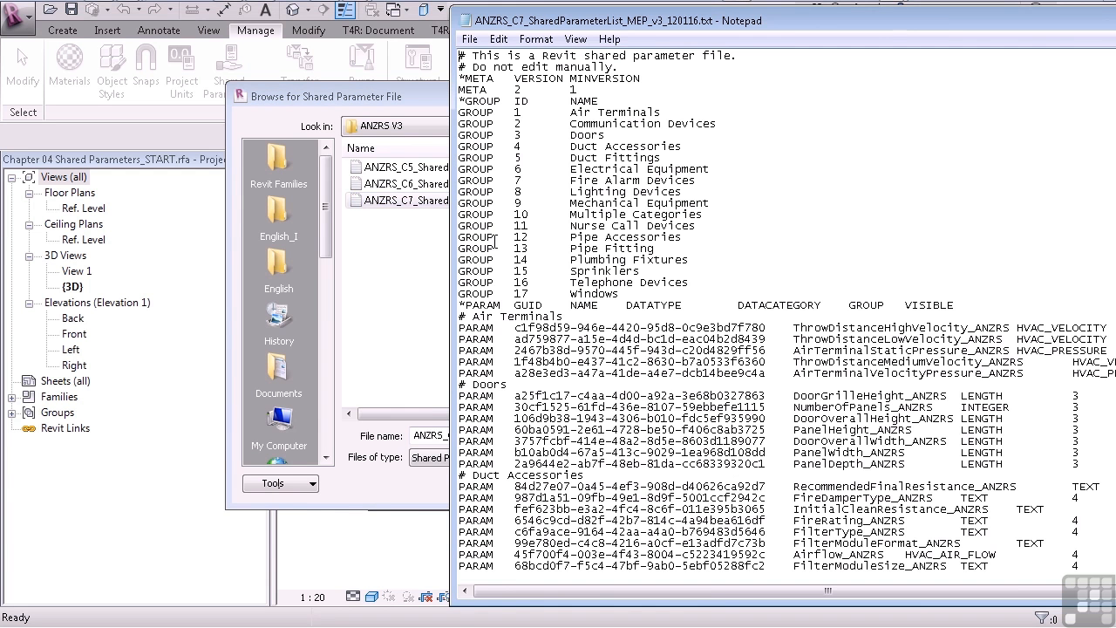
pyautogui.moveTo(573, 20); pyautogui.dragTo(390, 35)
pyautogui.doubleClick(390, 34)
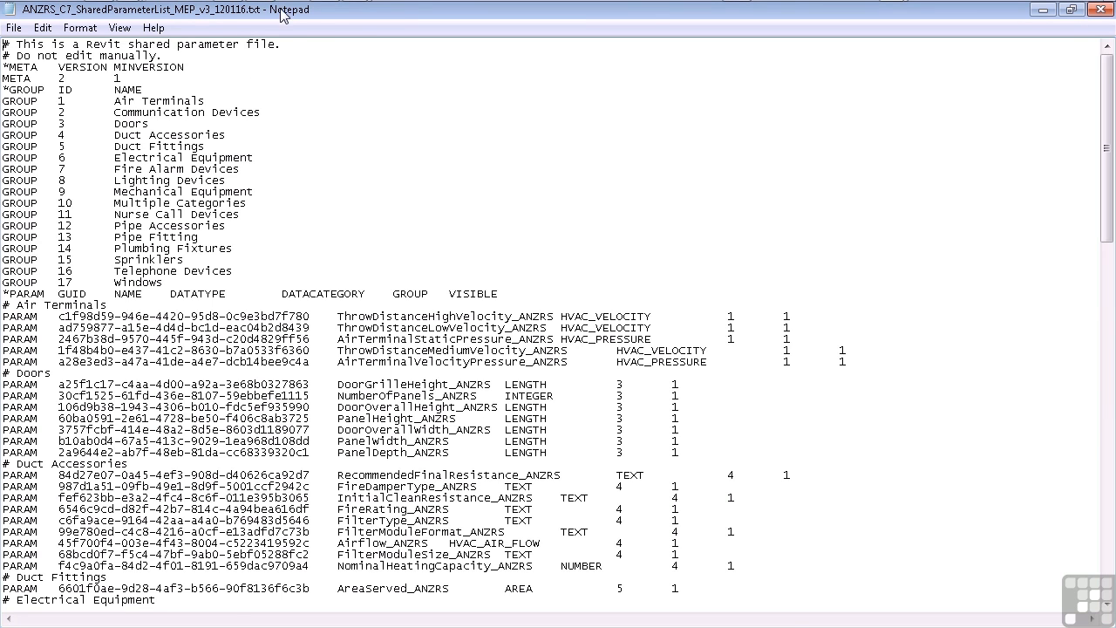
# Restore and widen the Notepad window, examine the parameters' GUID, name, data type, group and visibility entries, and close the file.
pyautogui.doubleClick(945, 14)
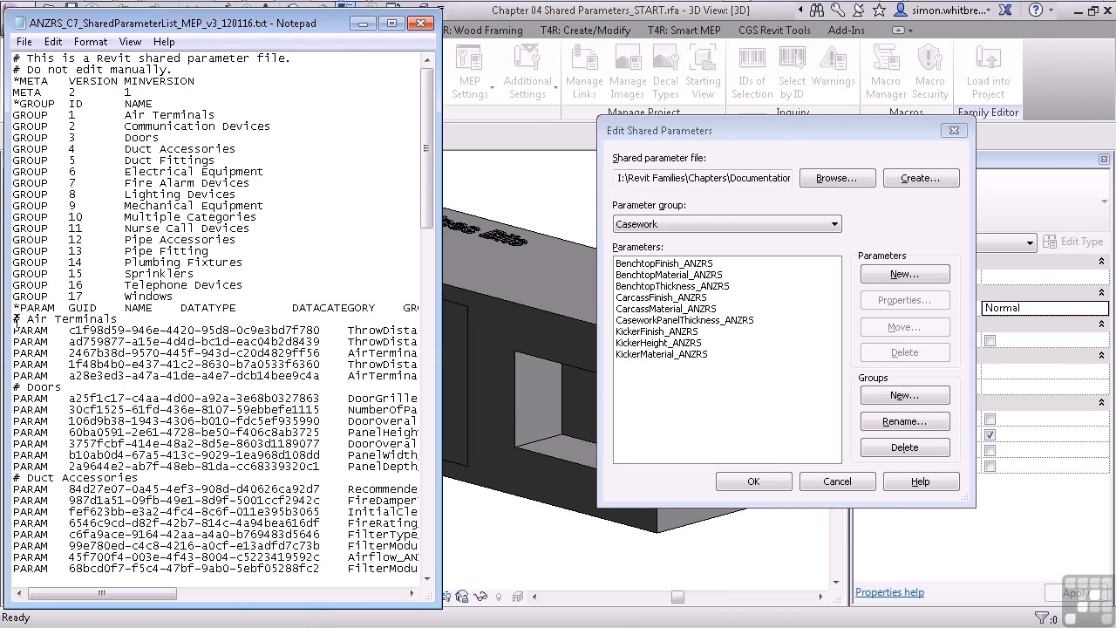
pyautogui.moveTo(442, 337); pyautogui.dragTo(564, 340)
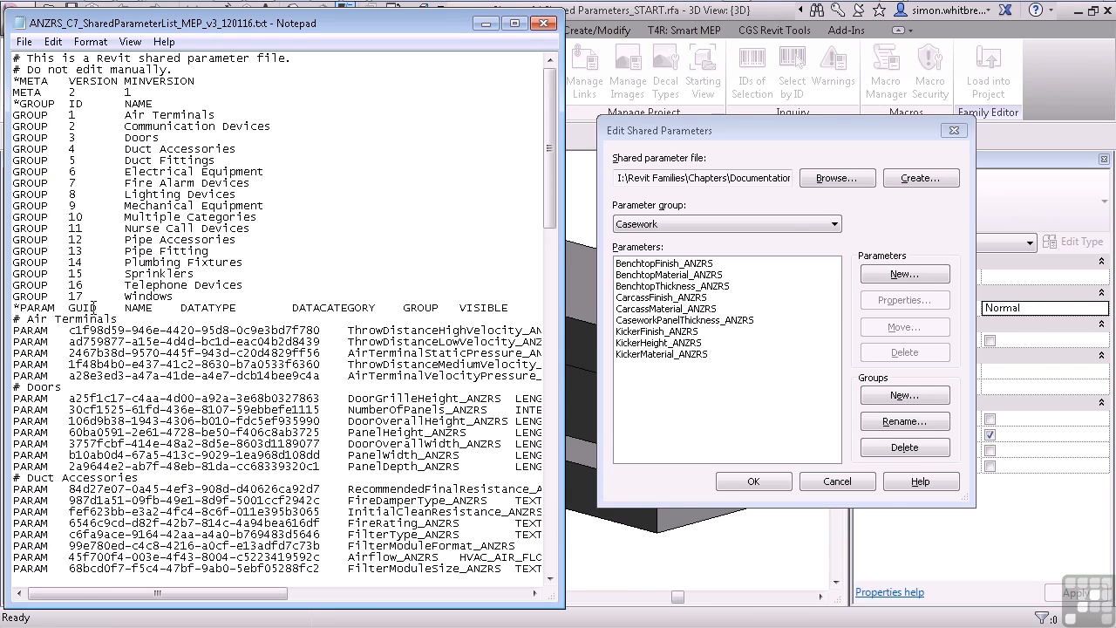
pyautogui.moveTo(124, 307); pyautogui.dragTo(151, 308)
pyautogui.moveTo(219, 594); pyautogui.dragTo(279, 593)
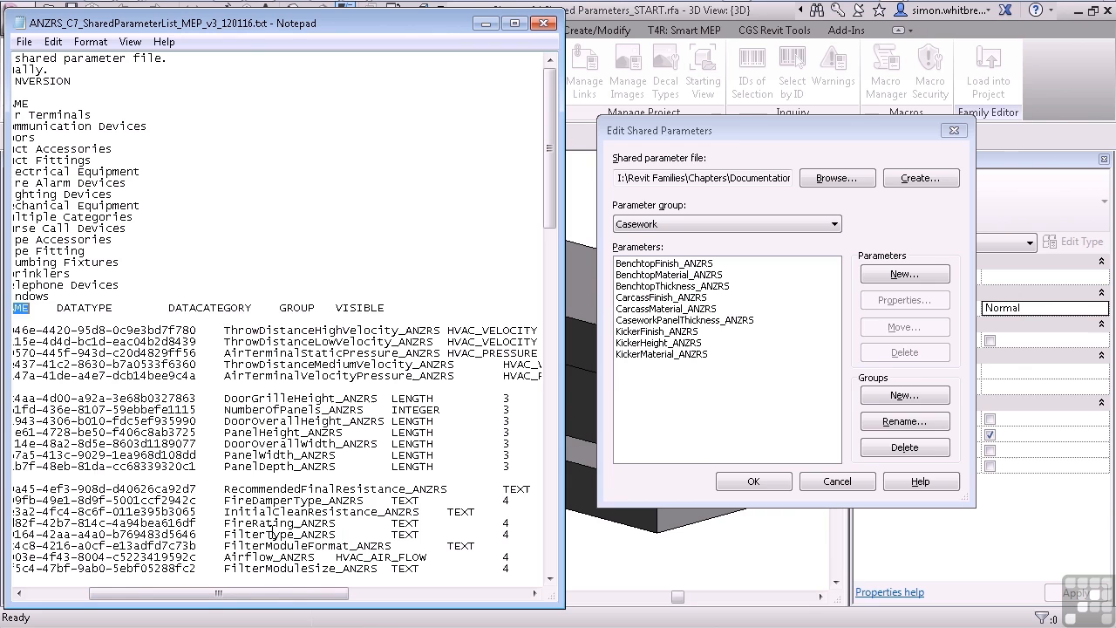
pyautogui.moveTo(224, 331); pyautogui.dragTo(440, 330)
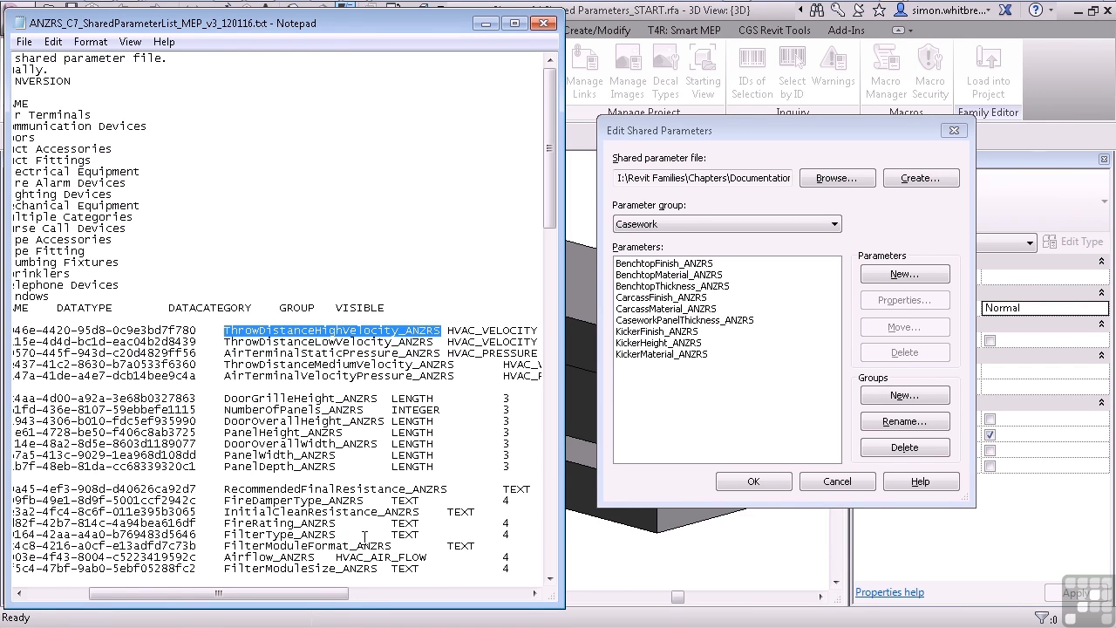
pyautogui.moveTo(340, 594); pyautogui.dragTo(434, 596)
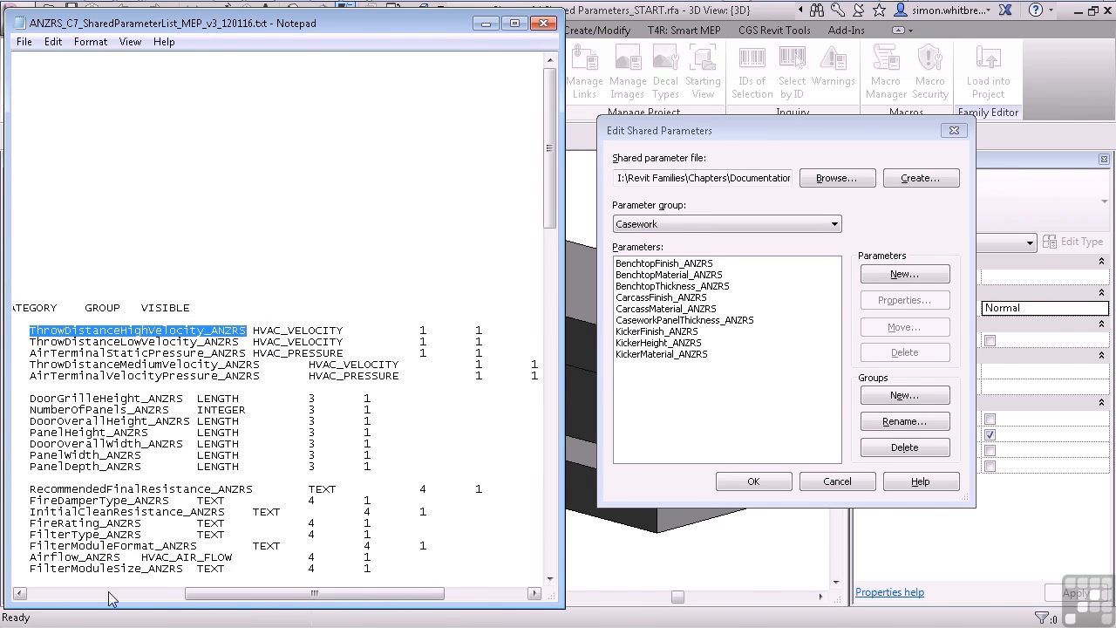
pyautogui.moveTo(314, 594); pyautogui.dragTo(155, 594)
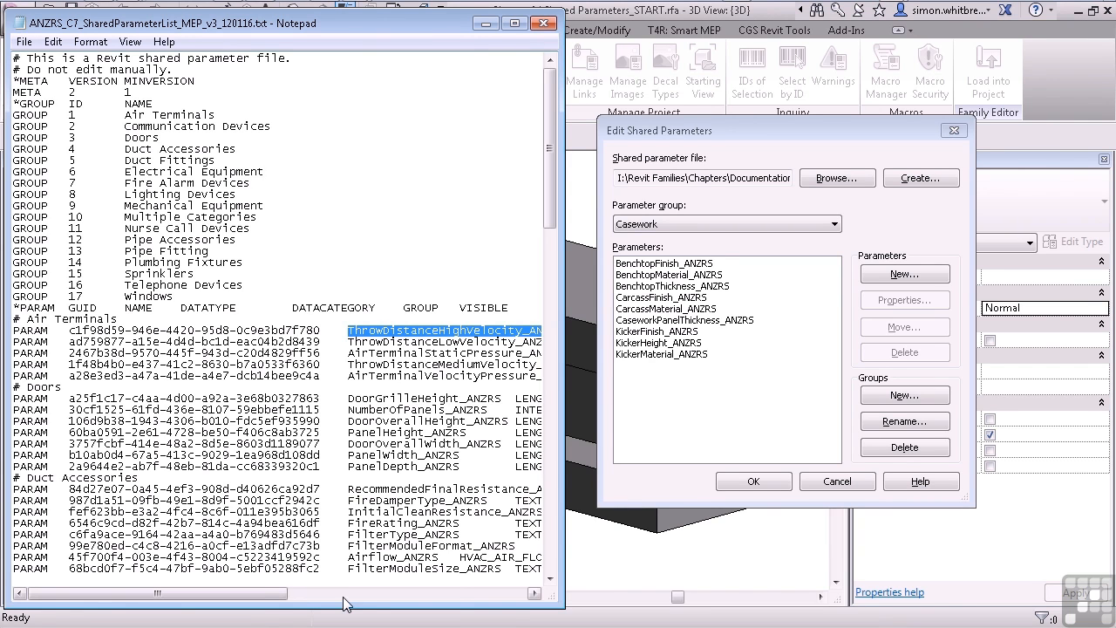
pyautogui.moveTo(157, 594); pyautogui.dragTo(396, 593)
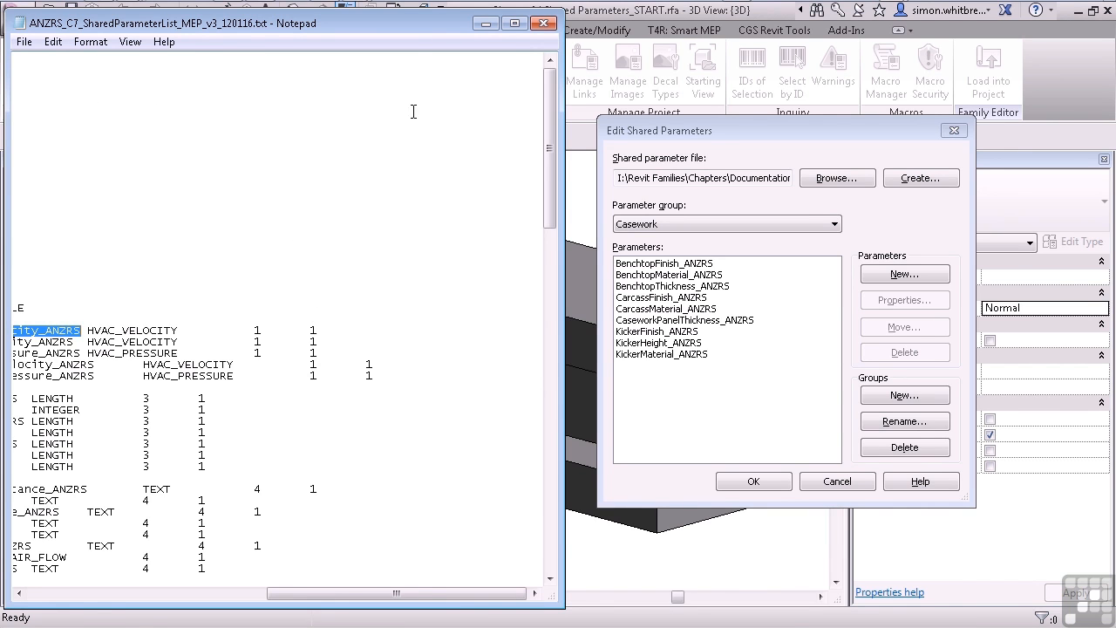
pyautogui.click(544, 25)
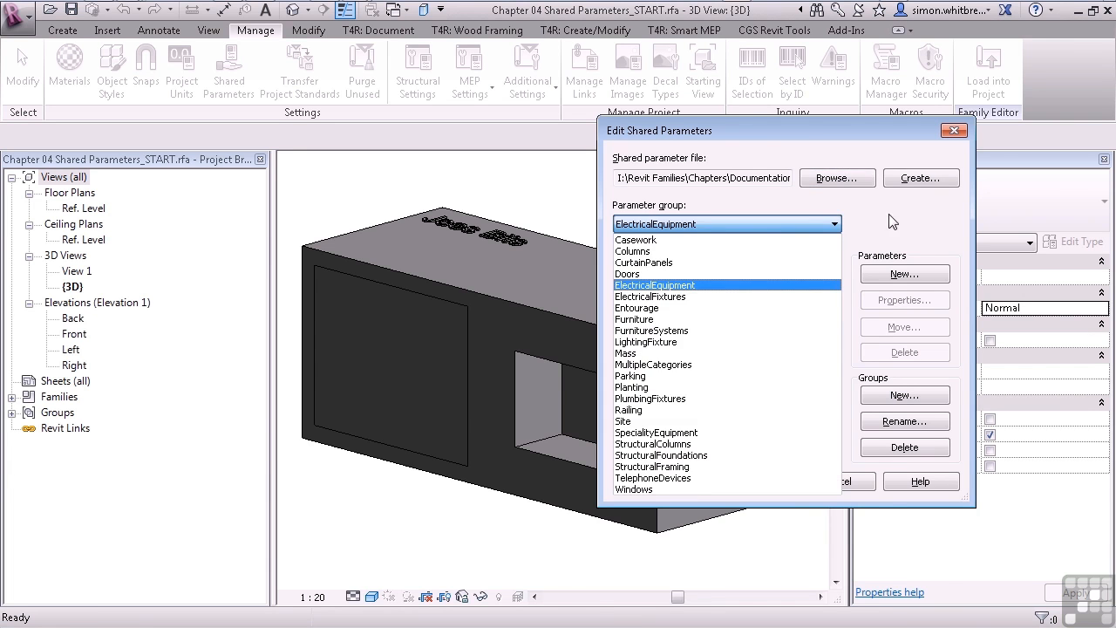
# Set the shared parameter file back to ANZRS_C7_SharedParameterList_MEP_v3_120116.txt and accept the shared parameter settings.
pyautogui.click(838, 186)
pyautogui.click(837, 184)
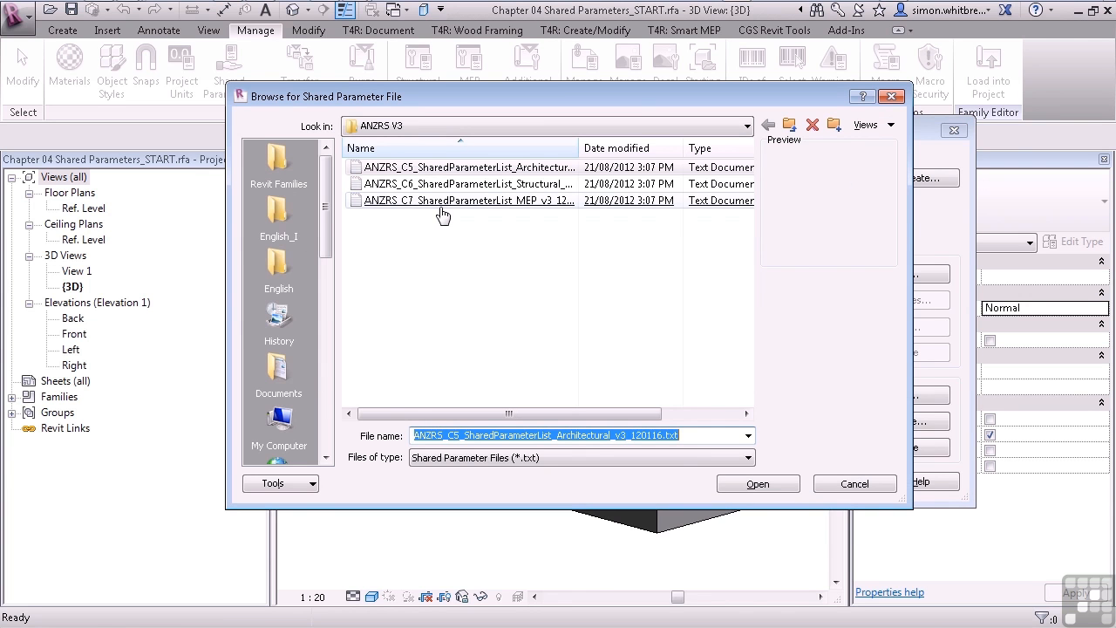
pyautogui.doubleClick(441, 202)
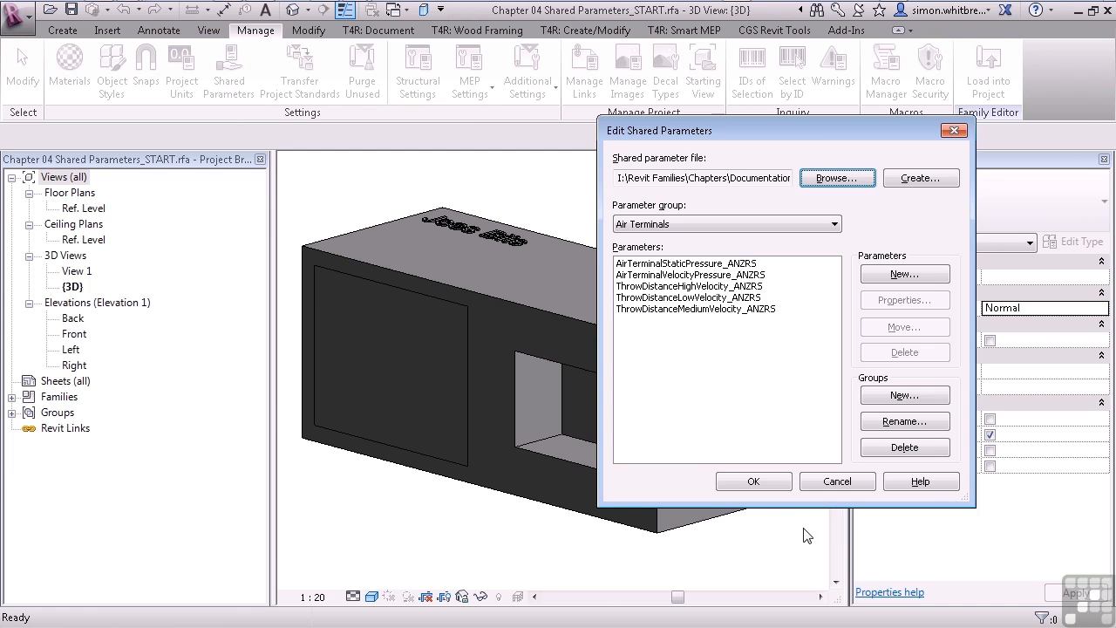
pyautogui.click(773, 482)
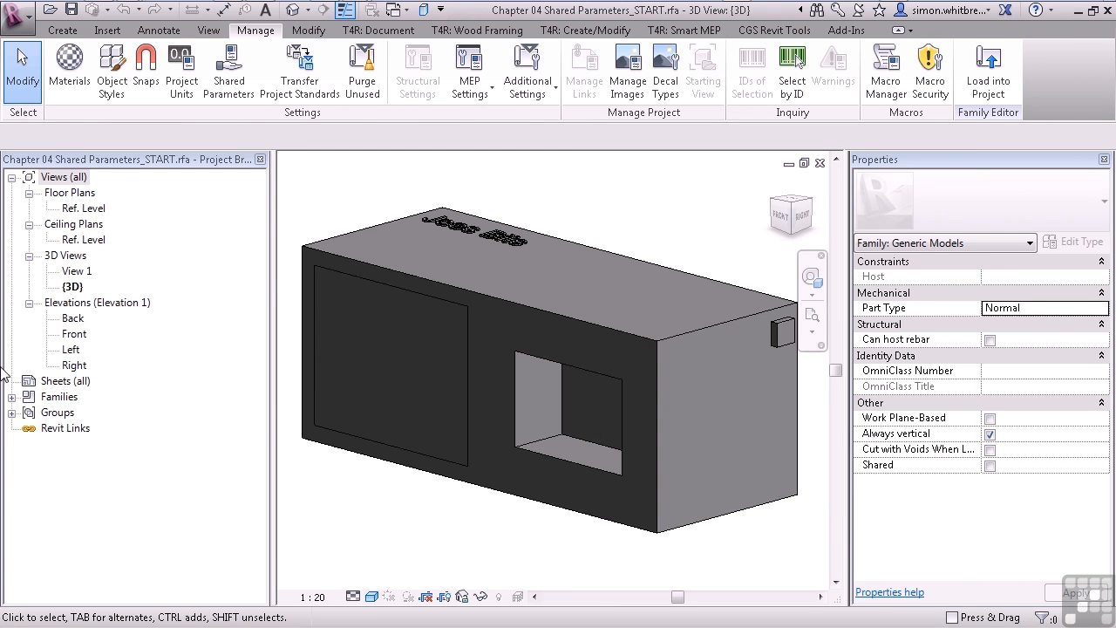
# In Family Types, add the shared parameter EquipmentWidth_ANZRS from the Mechanical Equipment group as a type parameter grouped under Dimensions.
pyautogui.click(62, 31)
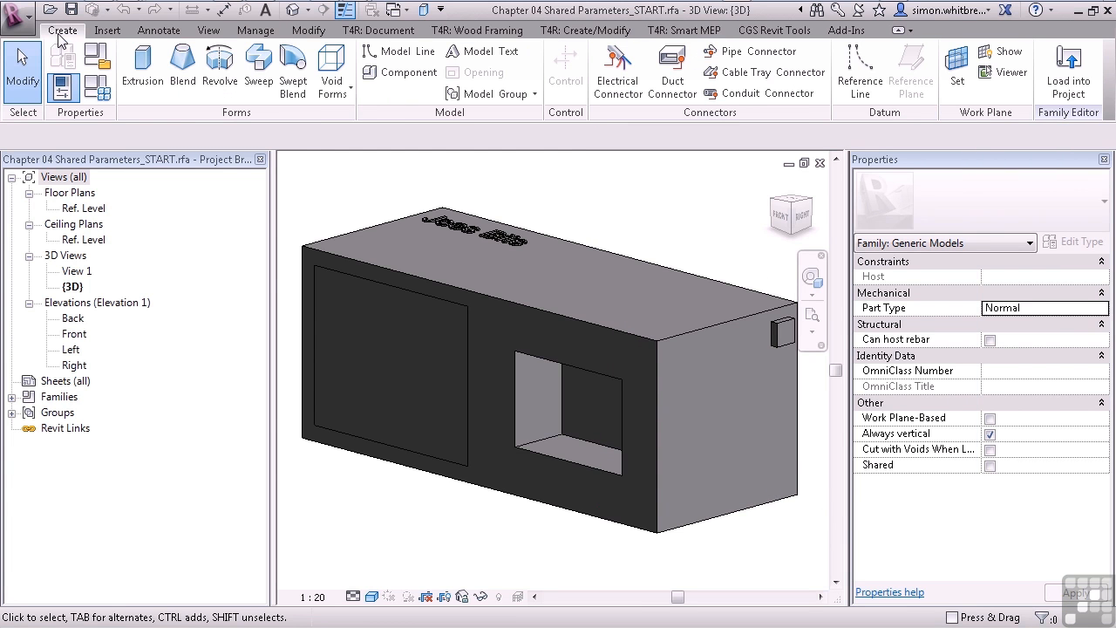
pyautogui.click(93, 96)
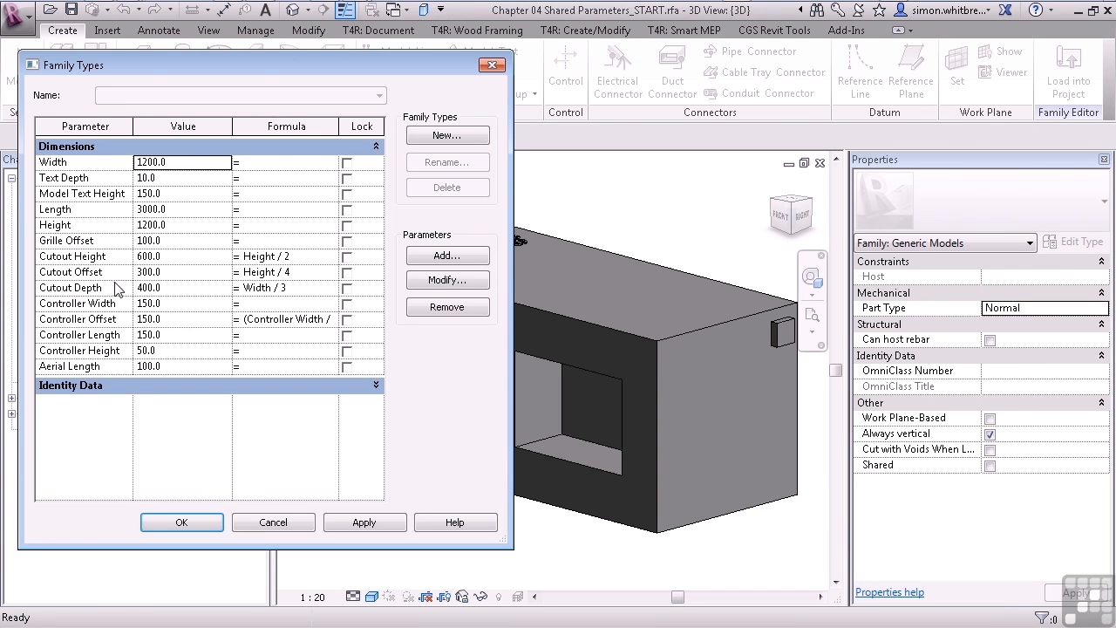
pyautogui.click(440, 257)
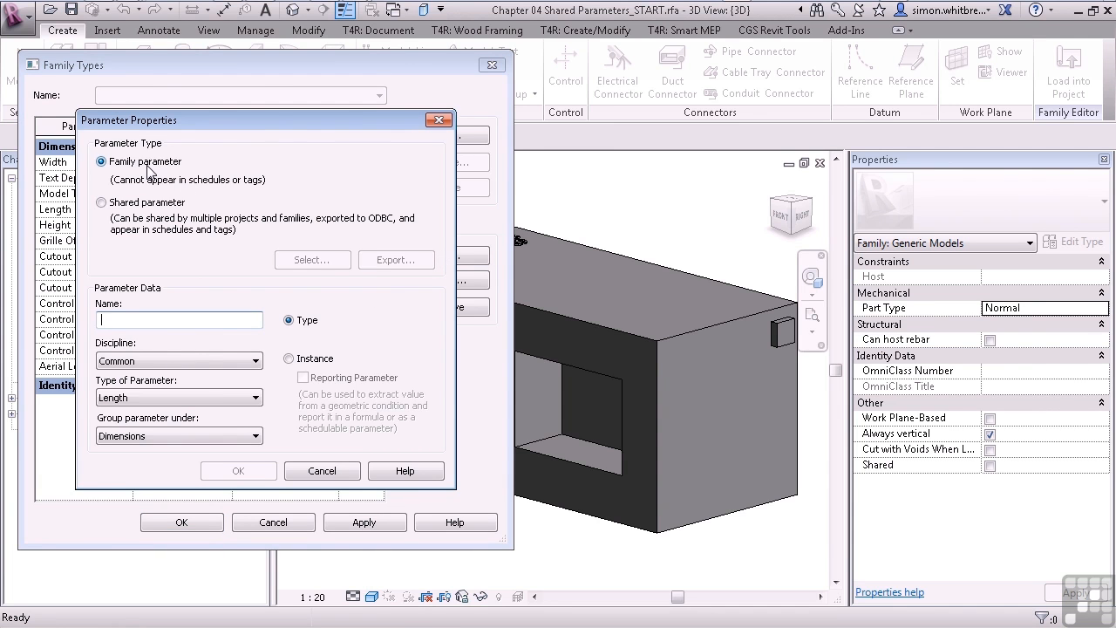
pyautogui.click(102, 203)
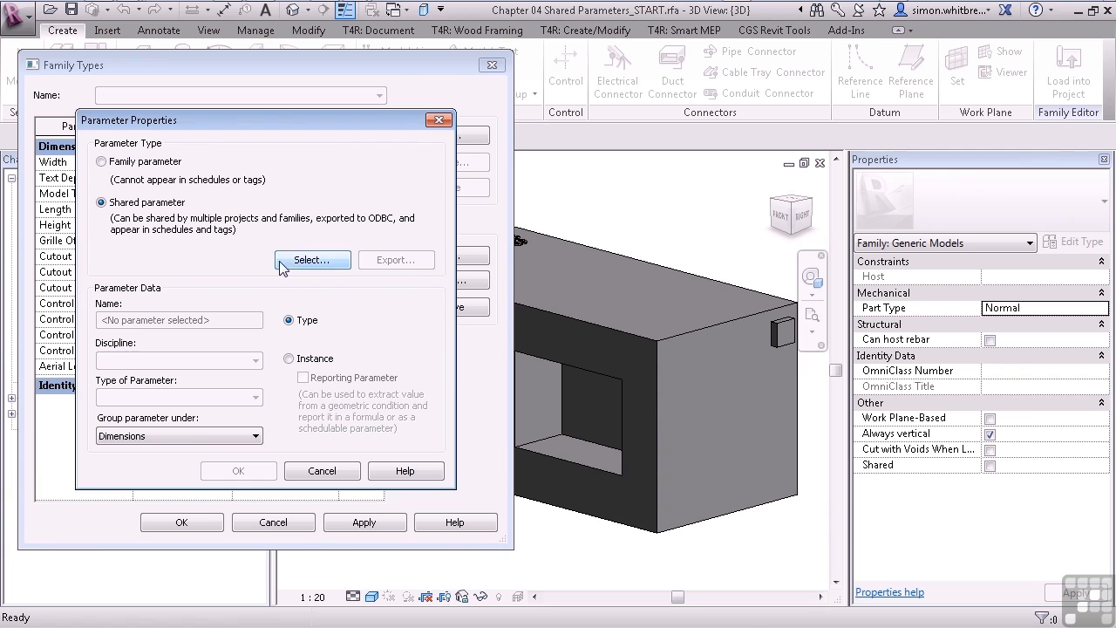
pyautogui.click(309, 261)
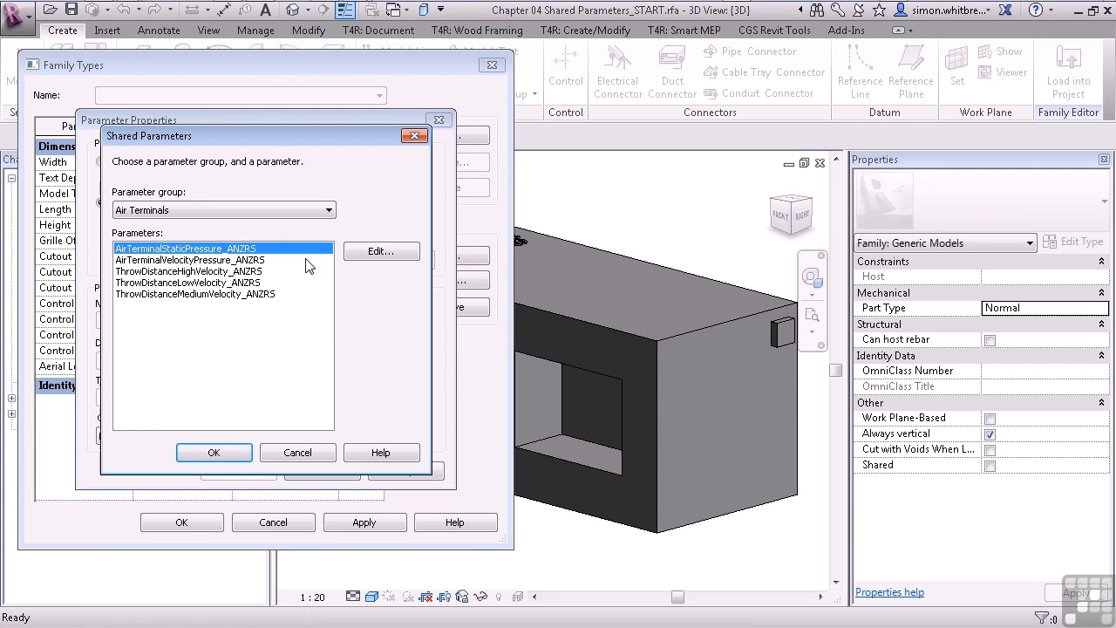
pyautogui.click(220, 210)
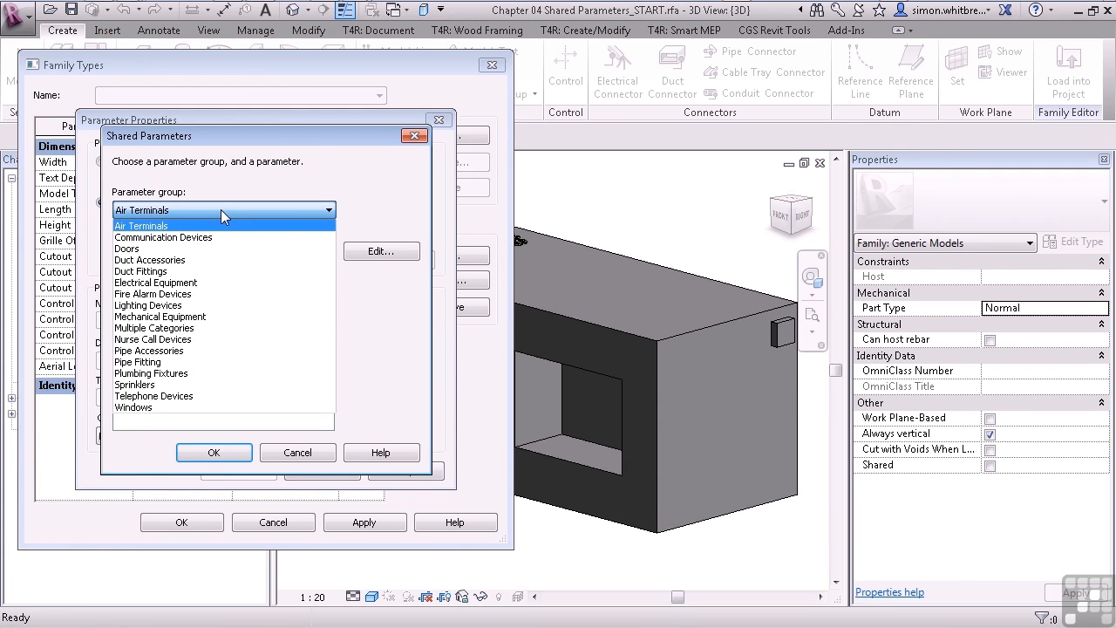
pyautogui.click(186, 319)
pyautogui.click(138, 294)
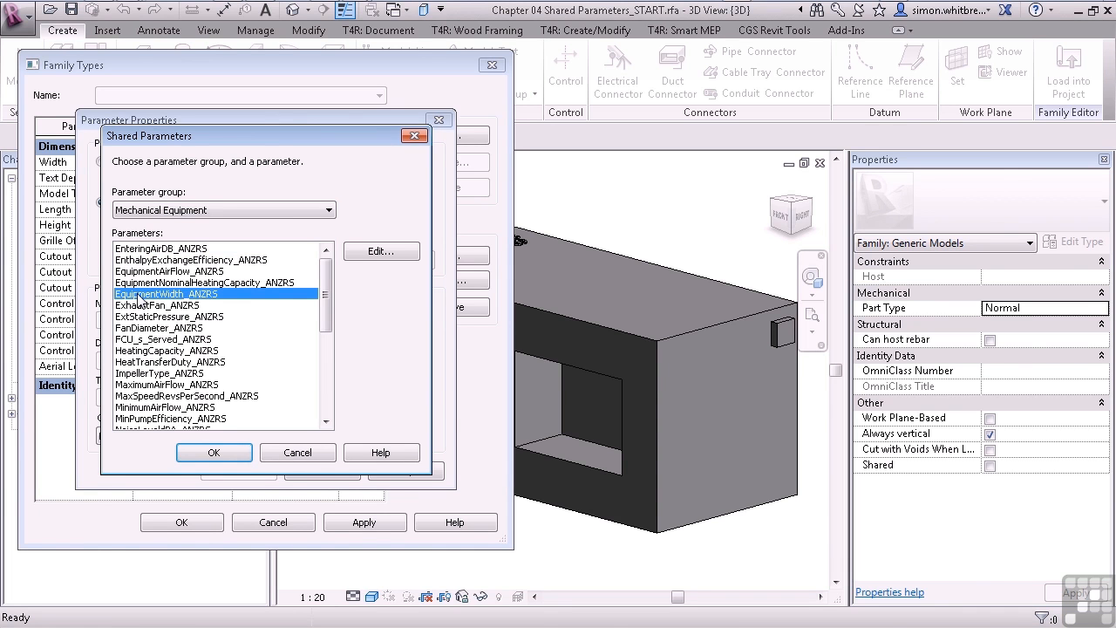
pyautogui.click(209, 455)
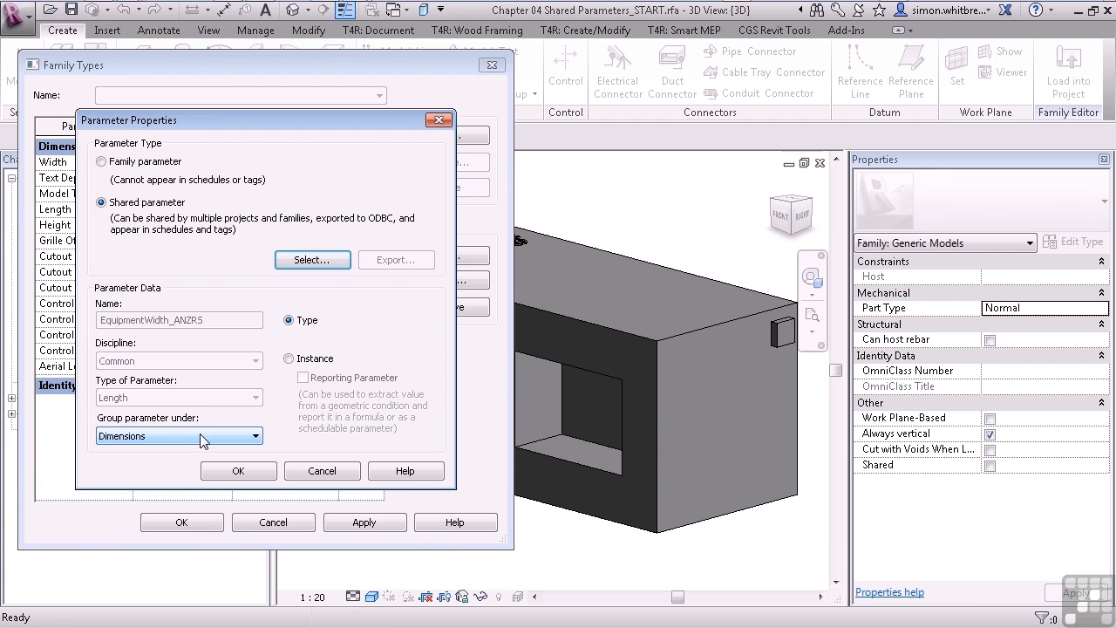
pyautogui.click(232, 471)
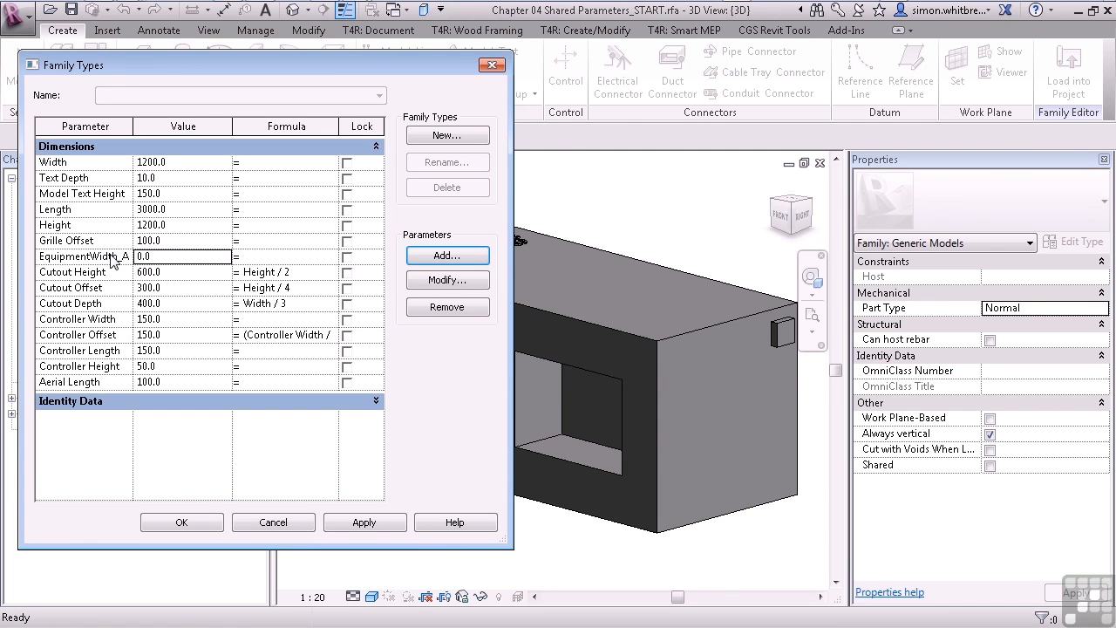
# Check the properties of the EquipmentWidth_ANZRS parameter without changing them, and delete the parameter from the family.
pyautogui.click(87, 259)
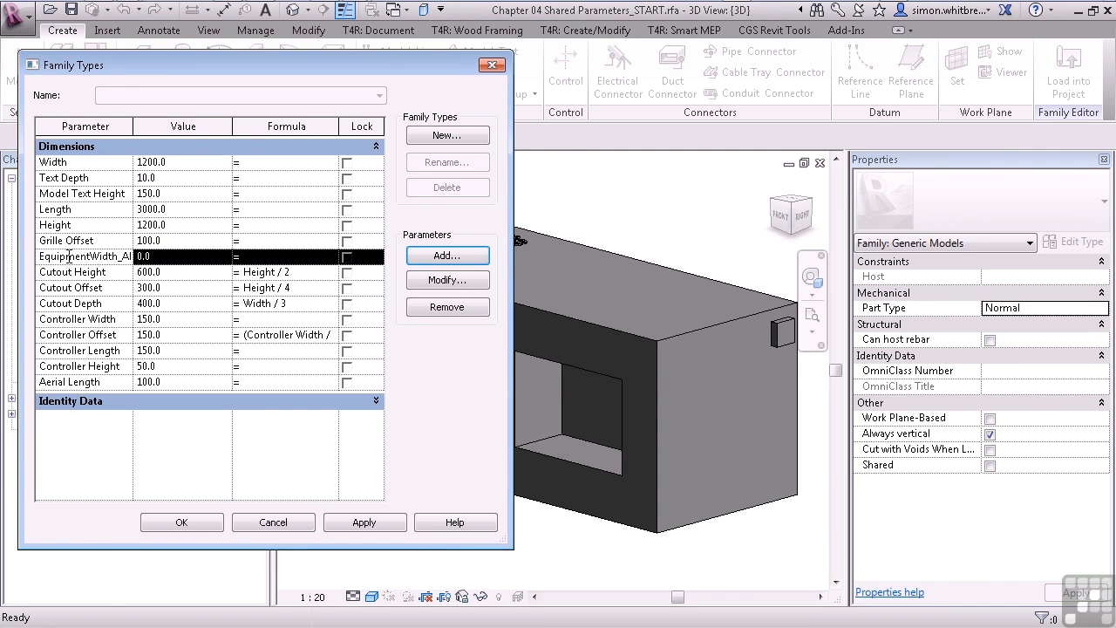
pyautogui.click(444, 281)
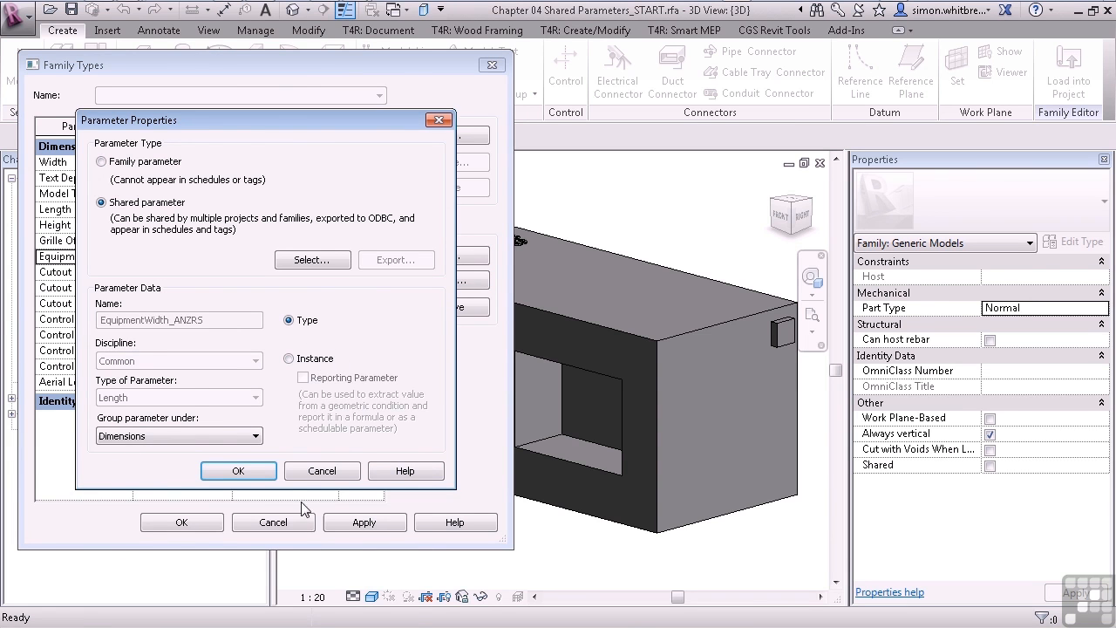
pyautogui.click(294, 471)
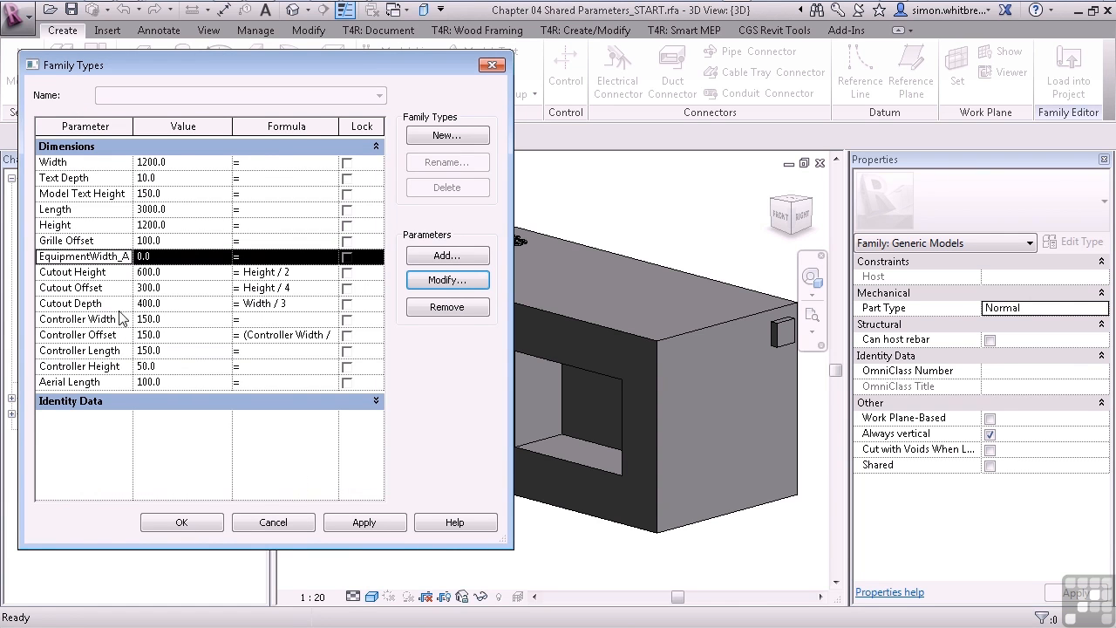
pyautogui.click(444, 306)
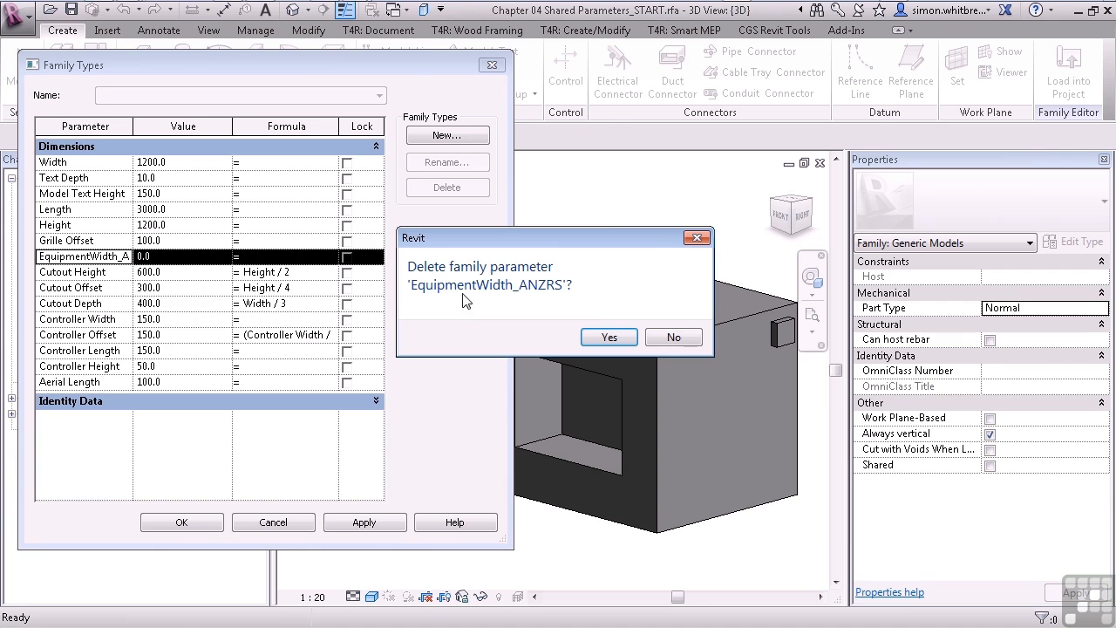
pyautogui.click(616, 347)
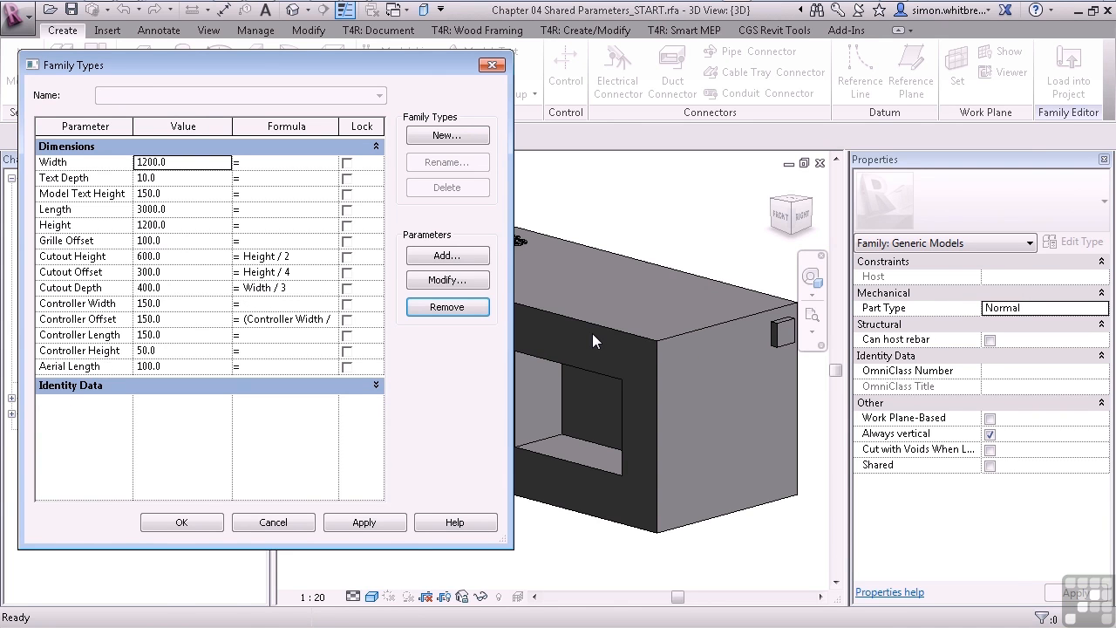
# Convert the Width family parameter to the shared parameter EquipmentWidth_ANZRS from the Mechanical Equipment group, keeping it a type parameter under Dimensions.
pyautogui.click(75, 163)
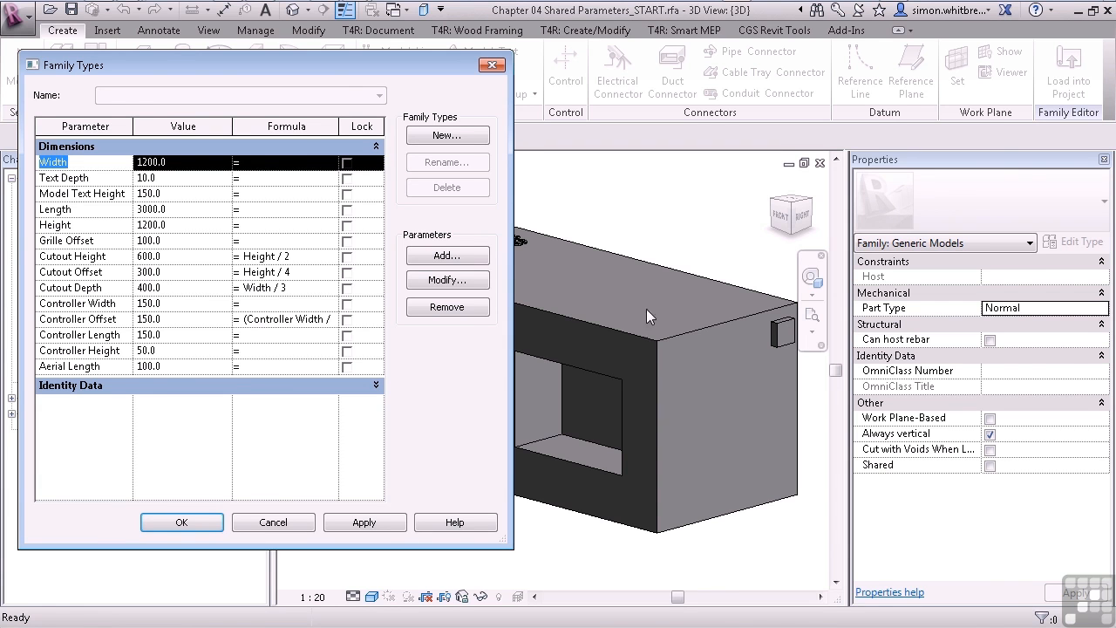
pyautogui.click(478, 283)
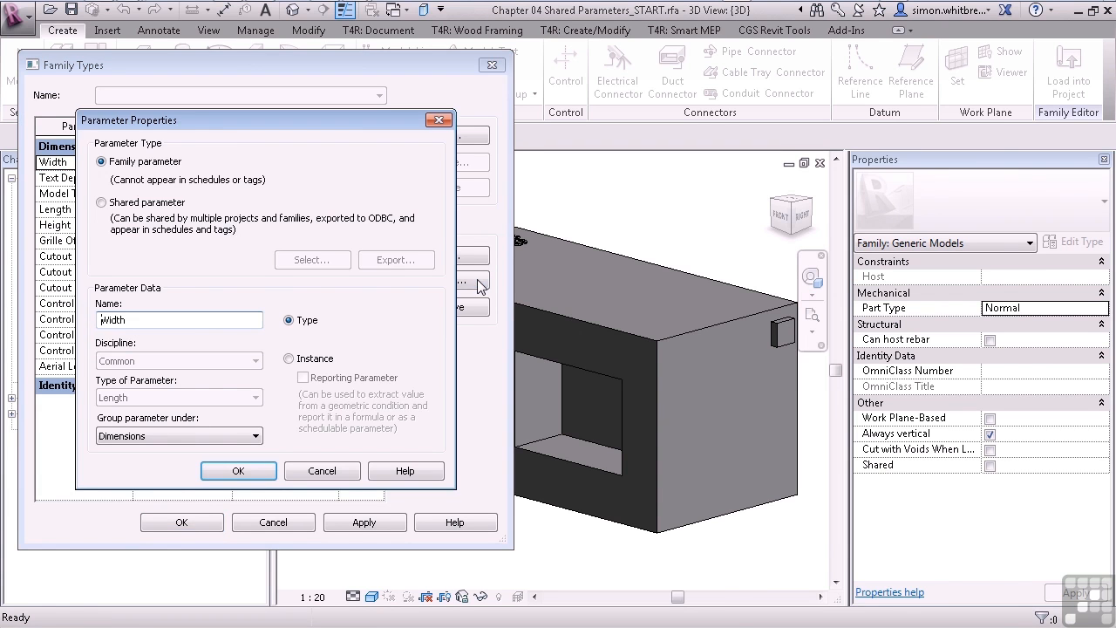
pyautogui.click(102, 203)
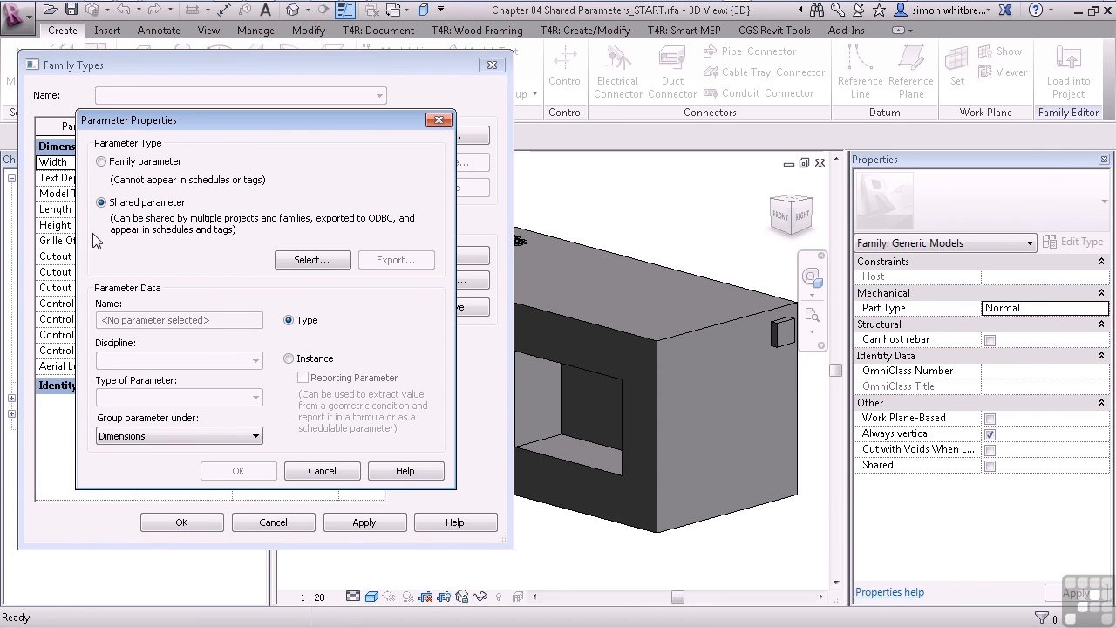
pyautogui.click(328, 261)
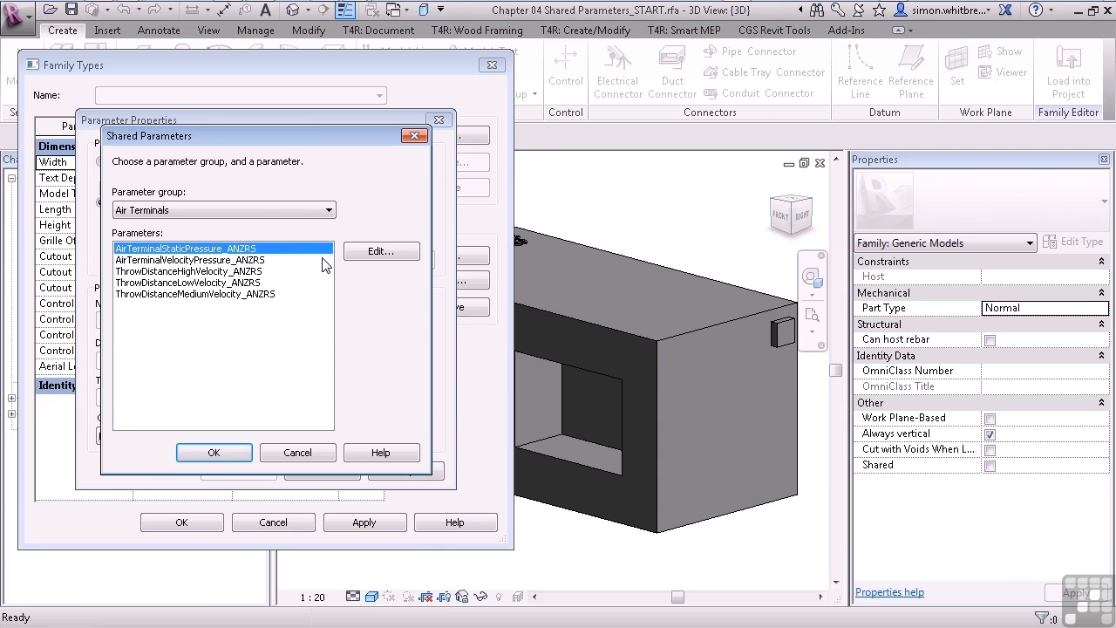
pyautogui.click(303, 210)
pyautogui.click(187, 316)
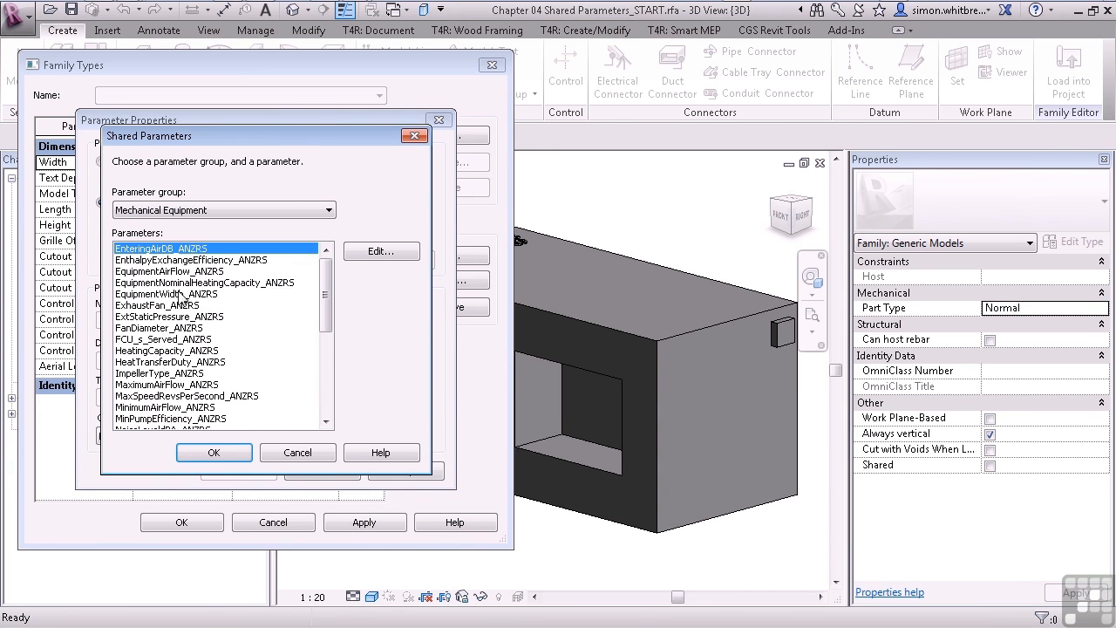
pyautogui.click(186, 295)
pyautogui.click(210, 450)
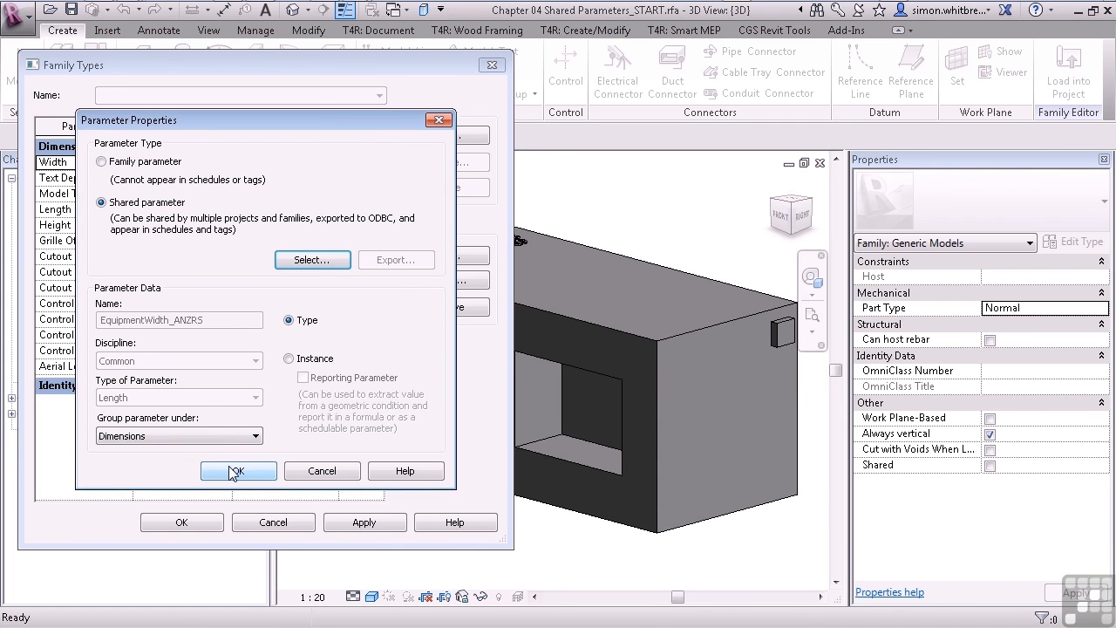
pyautogui.click(233, 472)
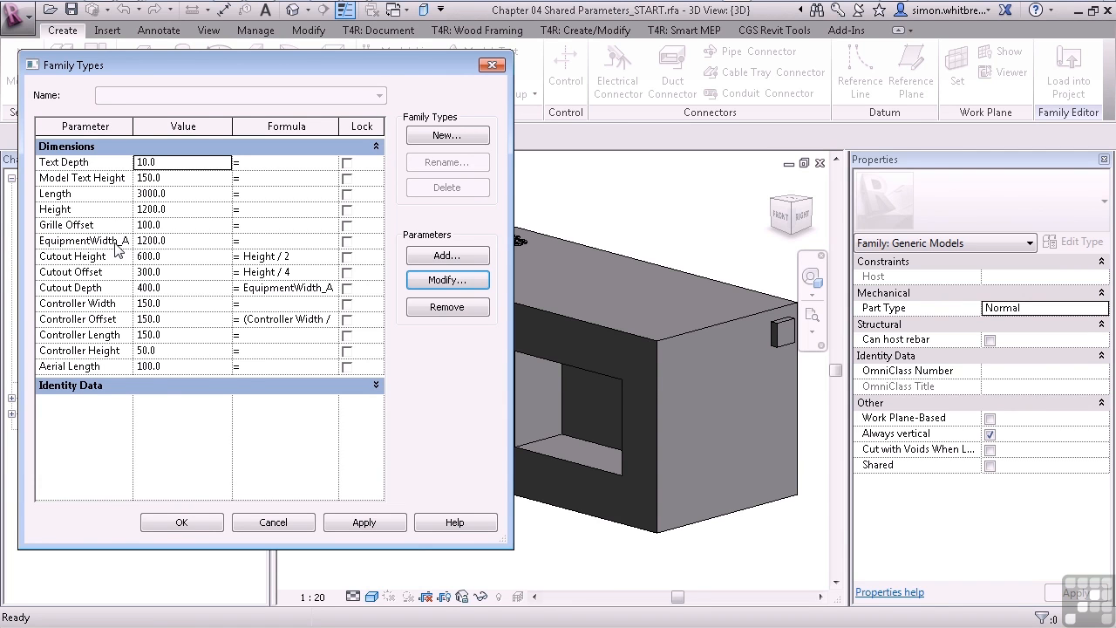
# Widen the Parameter column and the Family Types dialog to show the full parameter names and formulas.
pyautogui.moveTo(133, 126); pyautogui.dragTo(196, 125)
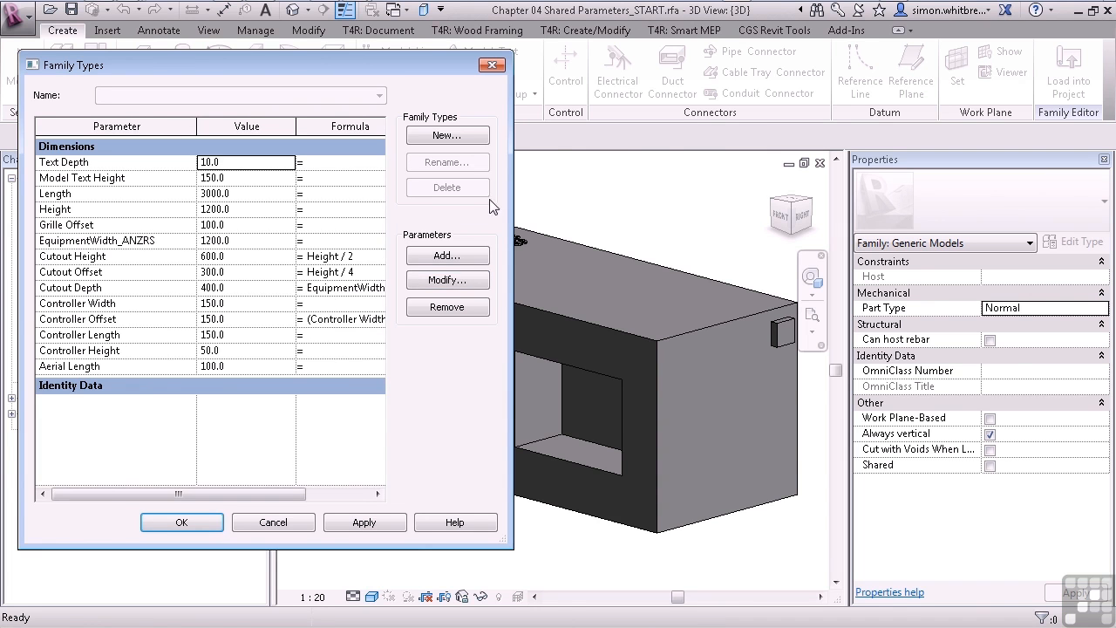
pyautogui.moveTo(513, 201); pyautogui.dragTo(712, 201)
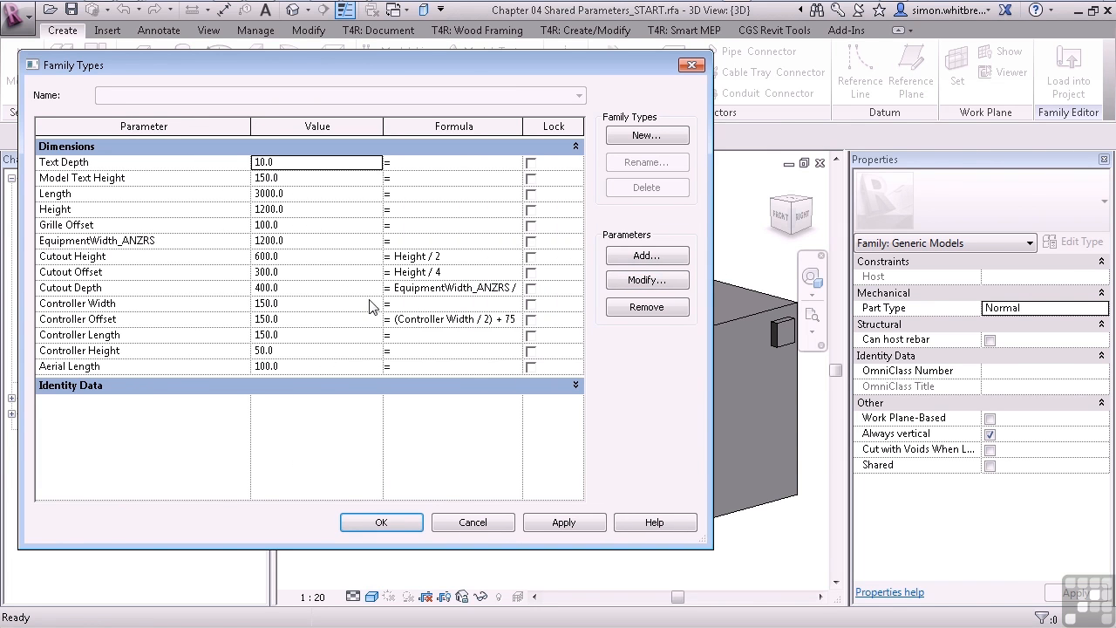